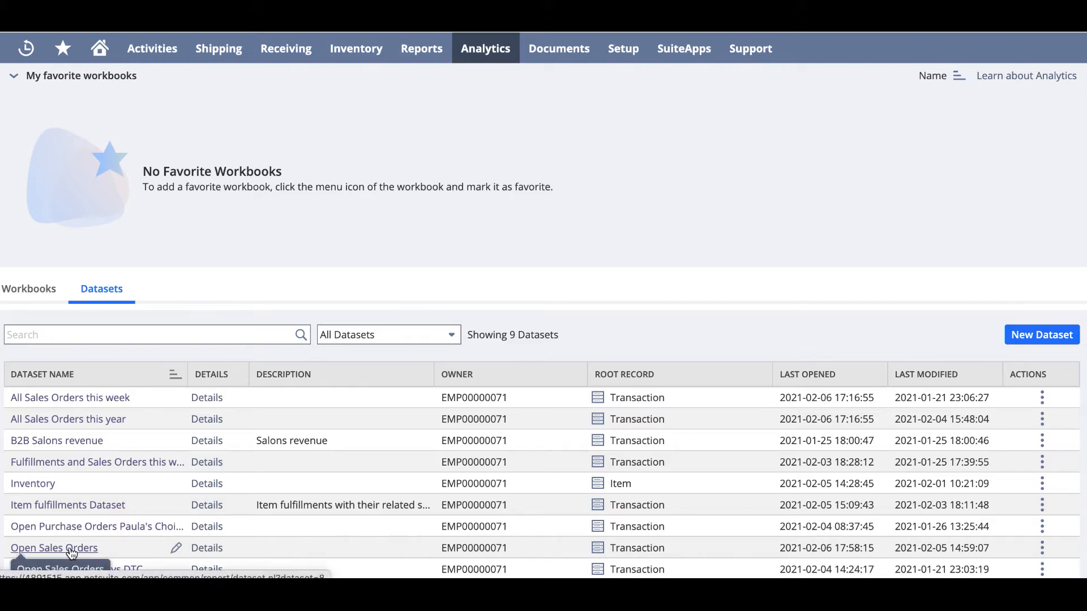
Step: Open the Open Sales Orders dataset and browse the Transaction Line records down to the Channel fields under Entity Customer
{"action": "left_click", "coordinate": [69, 548]}
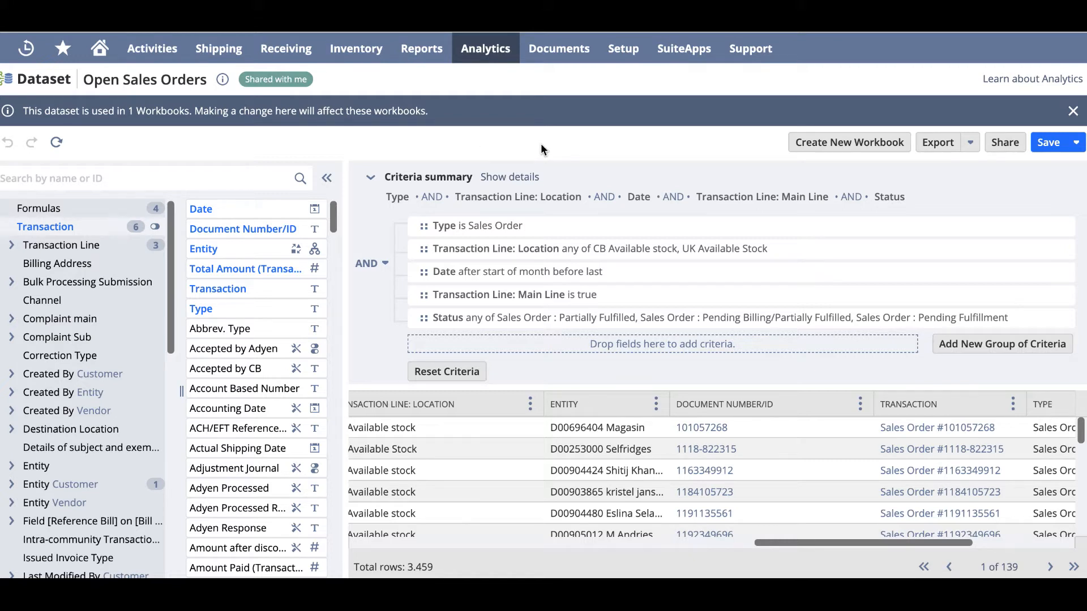
{"action": "left_click", "coordinate": [1078, 145]}
{"action": "left_click", "coordinate": [10, 248]}
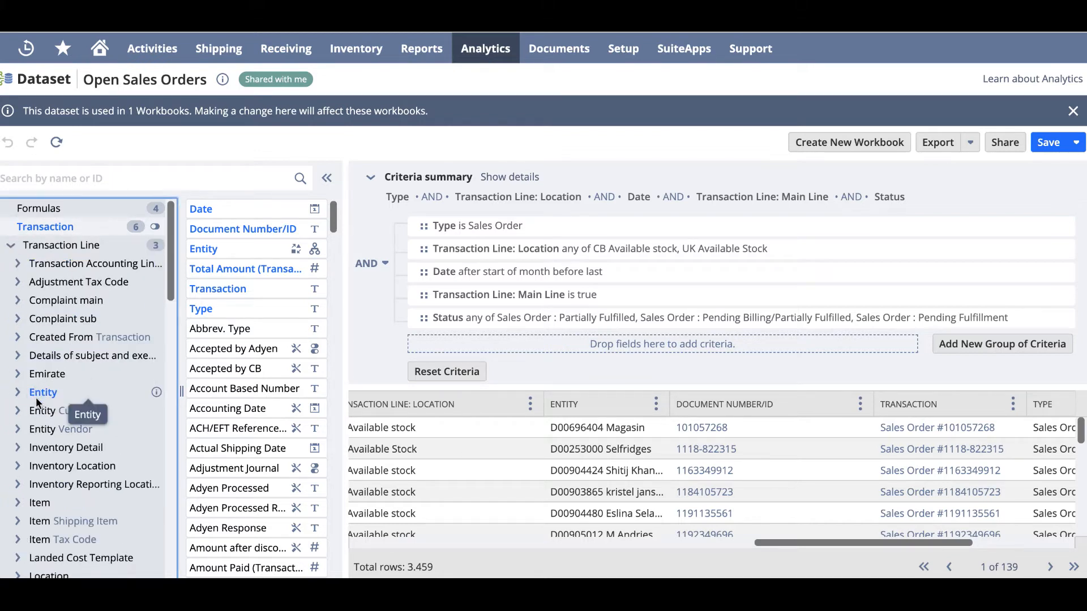
{"action": "left_click", "coordinate": [36, 413]}
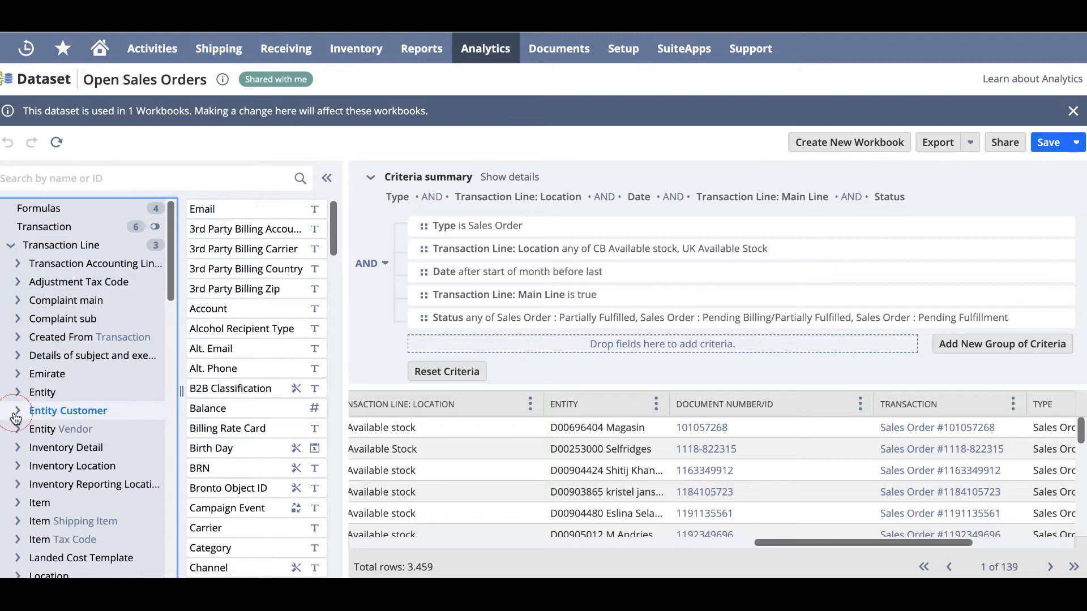
{"action": "left_click", "coordinate": [16, 416]}
{"action": "left_click", "coordinate": [58, 471]}
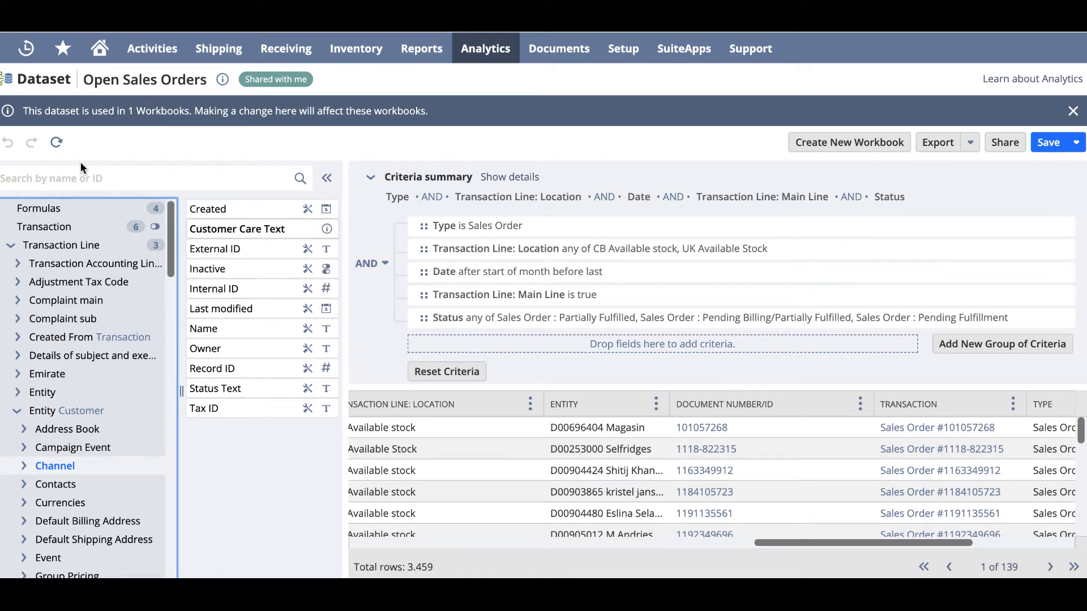
Step: Search the fields for "status" and add the Transaction record's Status field as a grid column before Entity
{"action": "left_click", "coordinate": [31, 172]}
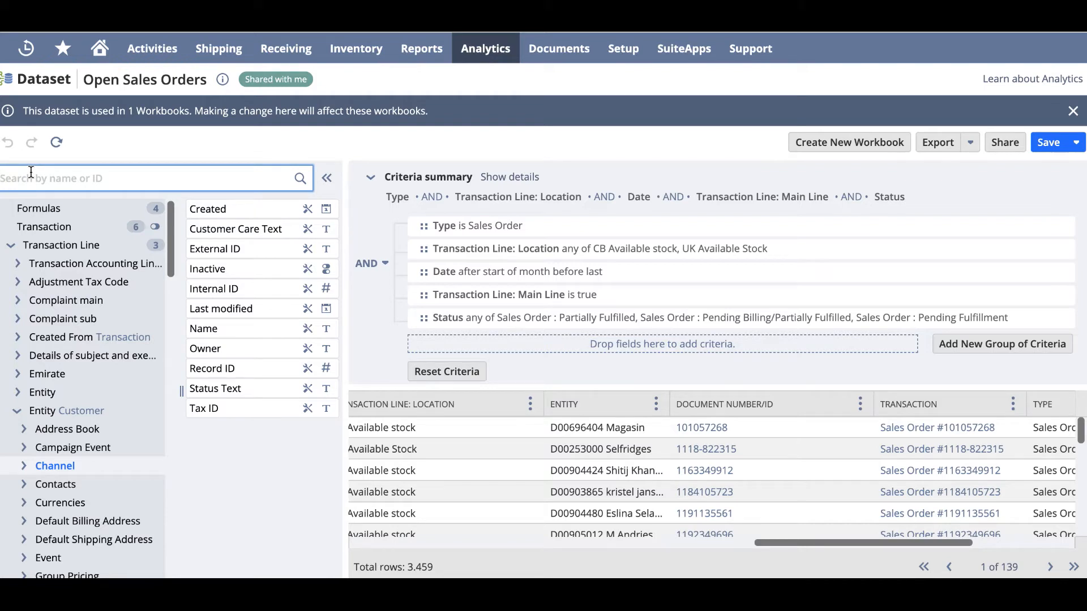
{"action": "type", "text": "sta"}
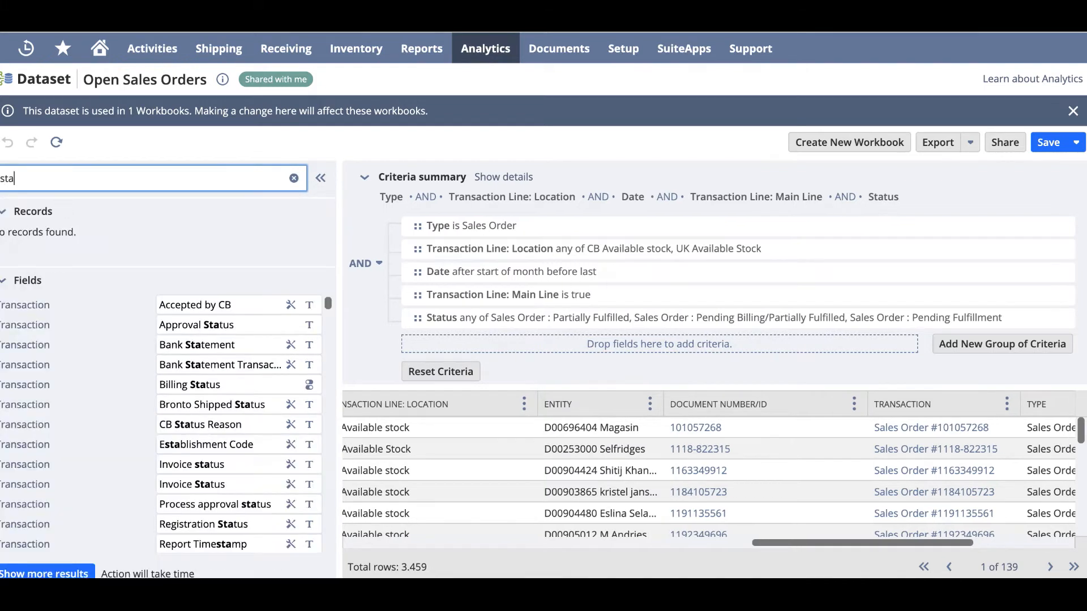
{"action": "type", "text": "tus"}
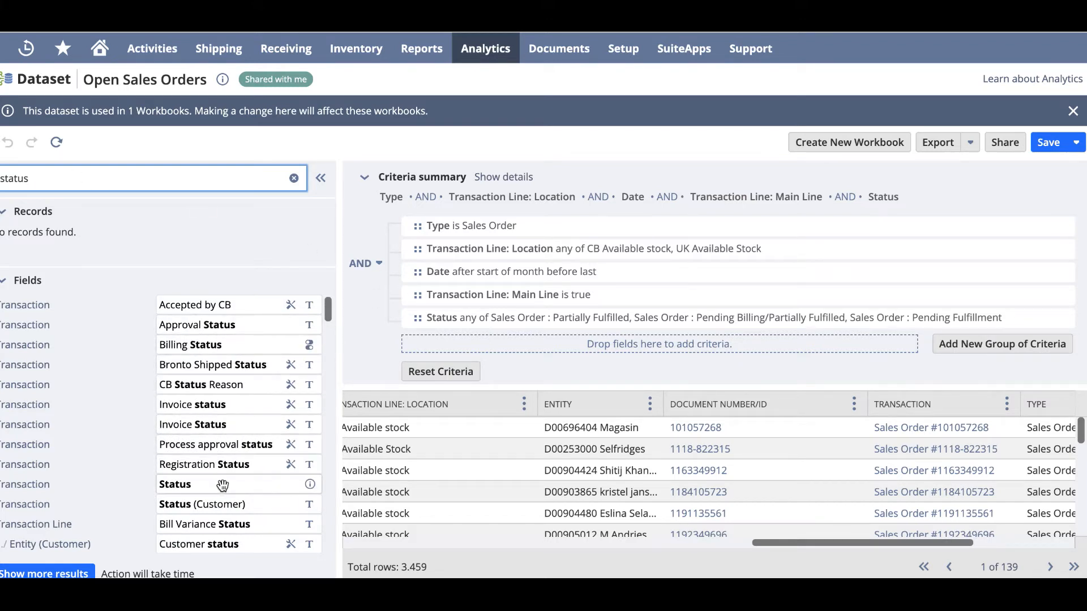
{"action": "left_click_drag", "start_coordinate": [181, 486], "coordinate": [504, 439]}
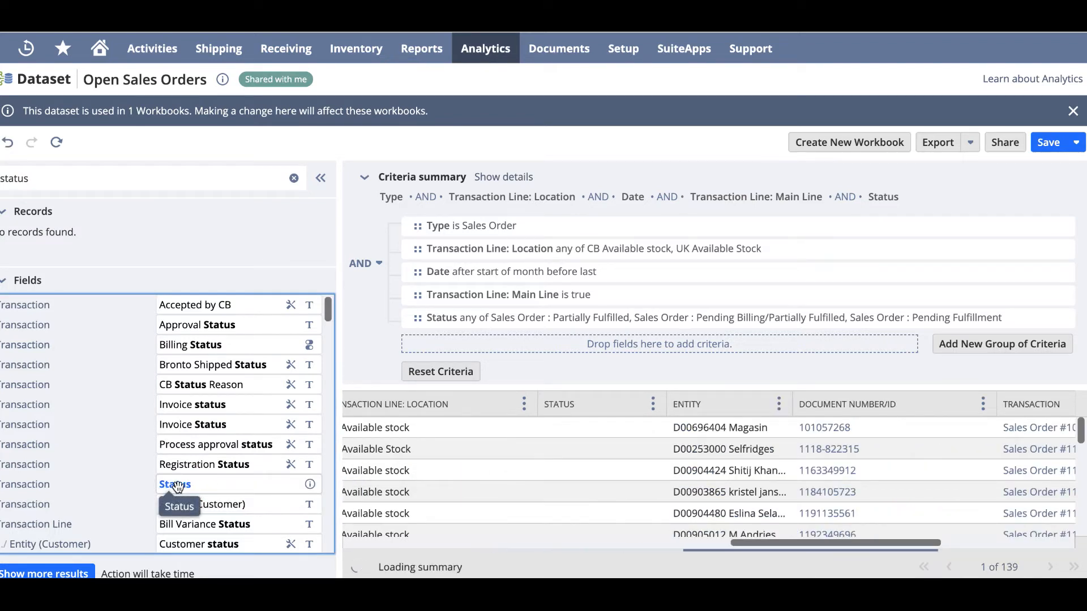
Step: Add a Status criterion matching any of Sales Order : Pending Billing and Sales Order : Pending Fulfillment
{"action": "left_click_drag", "start_coordinate": [177, 485], "coordinate": [443, 272]}
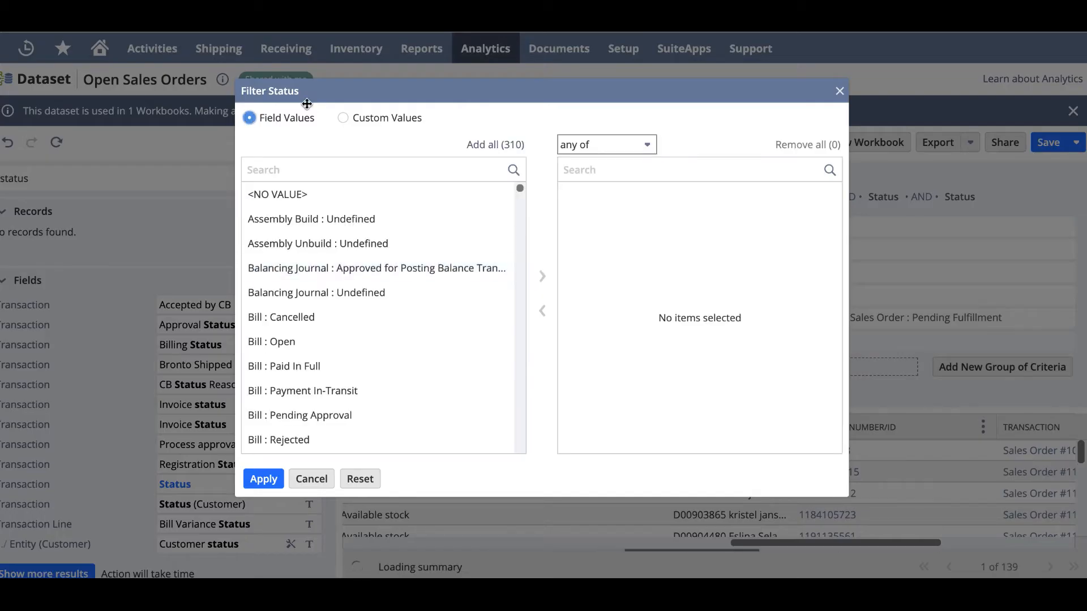
{"action": "left_click", "coordinate": [305, 168]}
{"action": "type", "text": "sales"}
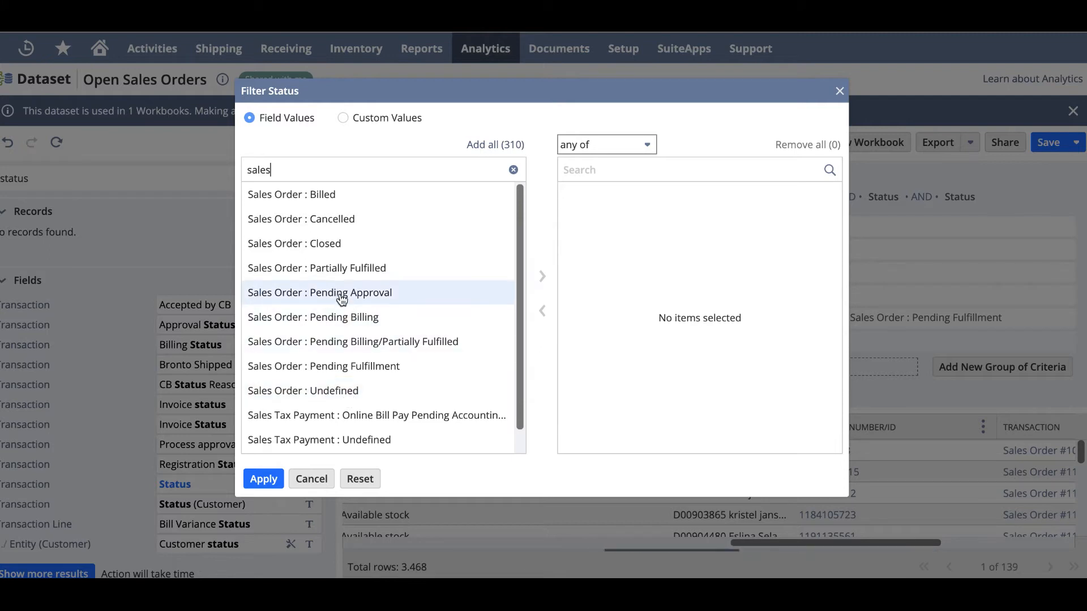
{"action": "left_click", "coordinate": [348, 316]}
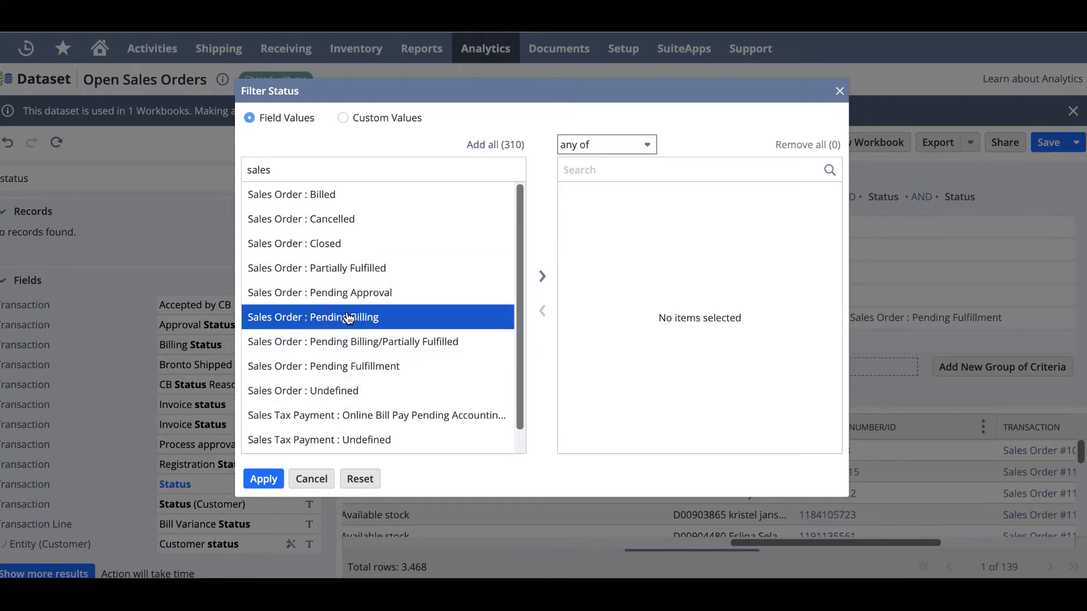
{"action": "left_click", "coordinate": [543, 277]}
{"action": "left_click", "coordinate": [363, 341]}
{"action": "left_click", "coordinate": [542, 277]}
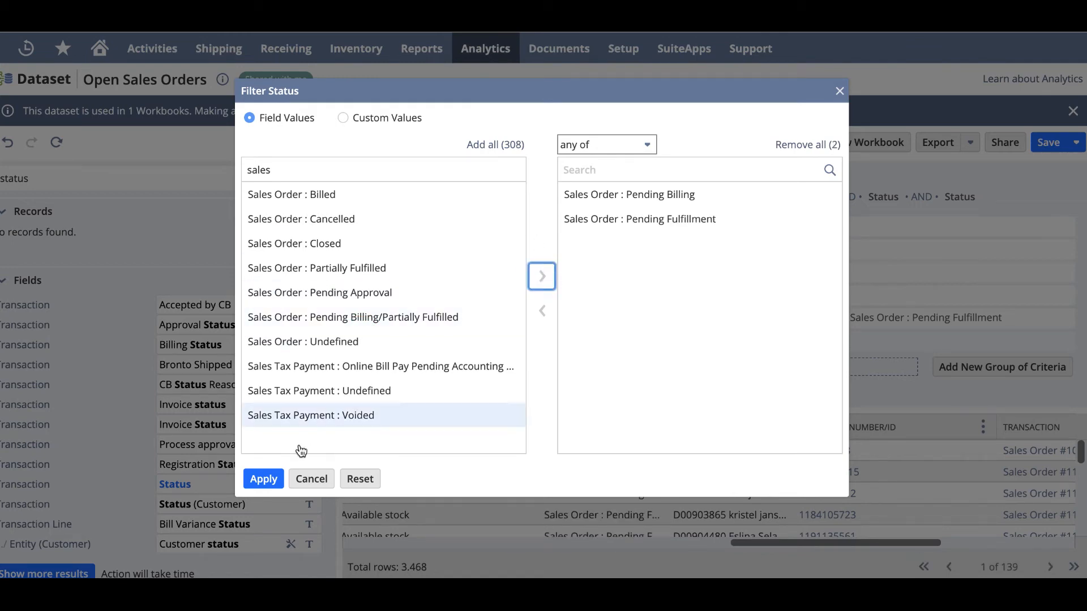
{"action": "left_click", "coordinate": [263, 479]}
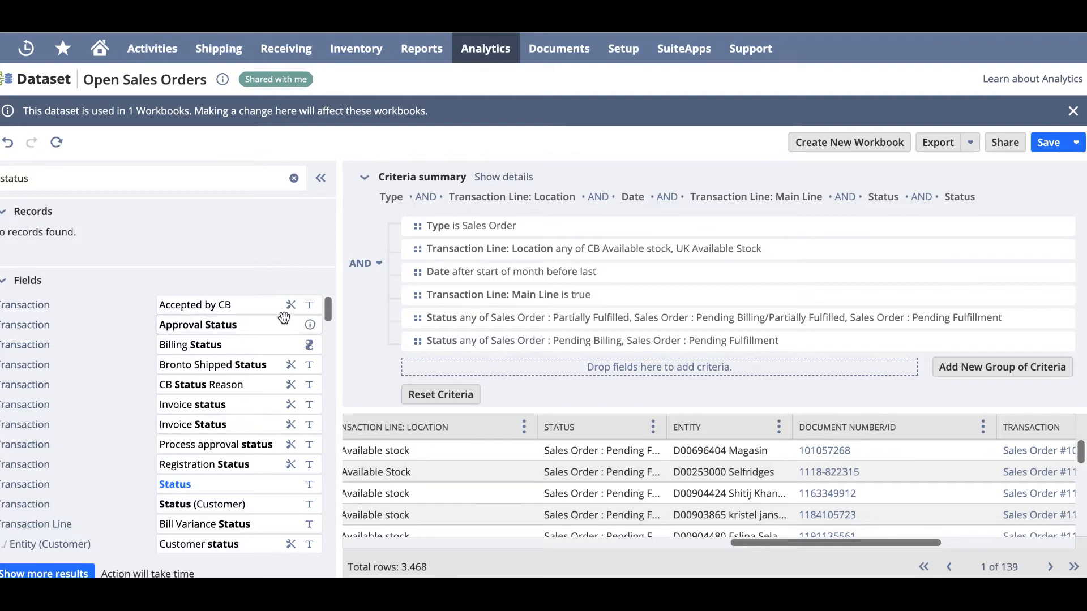
Step: Review the field details of the Transaction record's Status and Status (Customer) fields
{"action": "left_click", "coordinate": [310, 485]}
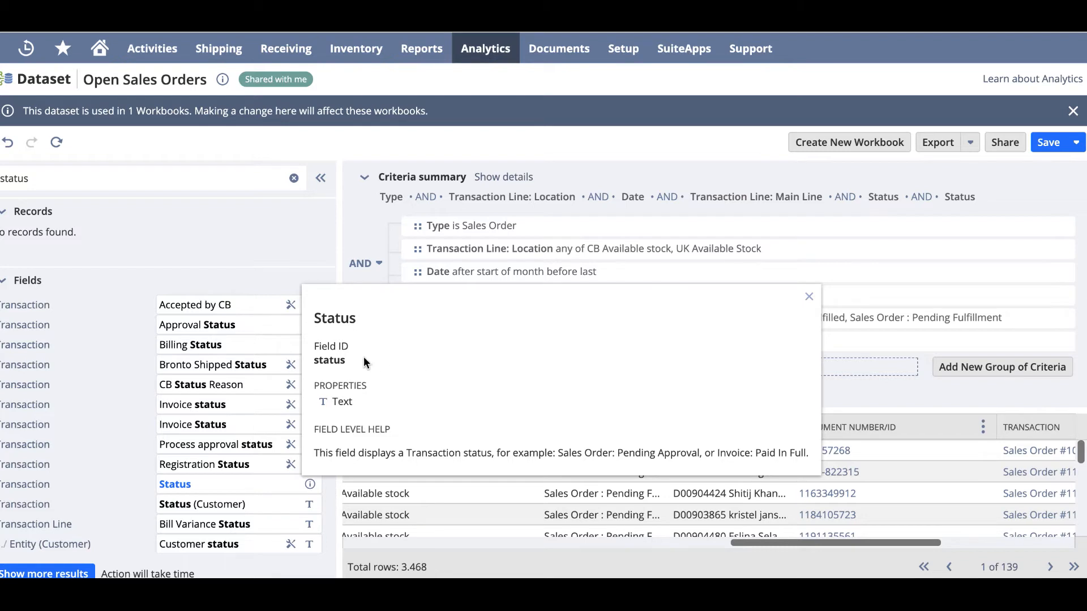
{"action": "left_click", "coordinate": [809, 297]}
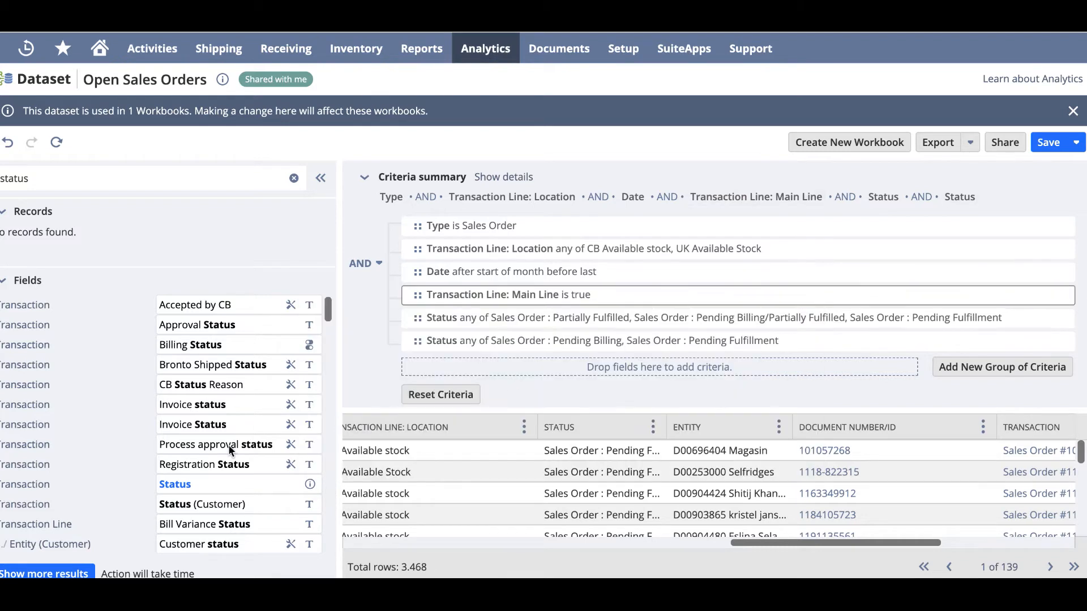
{"action": "left_click", "coordinate": [310, 505]}
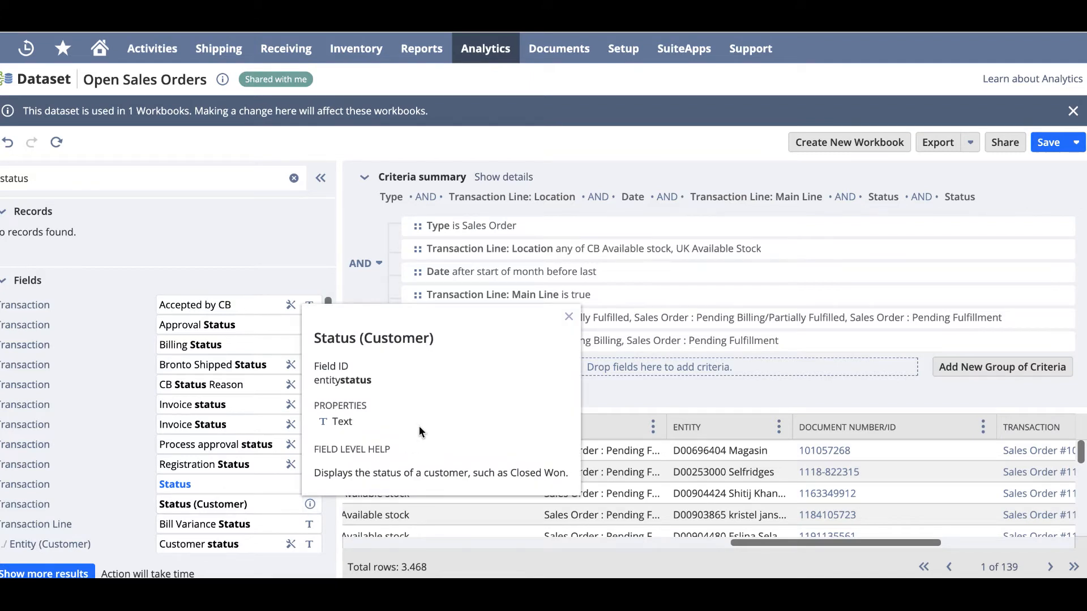
{"action": "left_click", "coordinate": [570, 317]}
{"action": "left_click", "coordinate": [570, 317]}
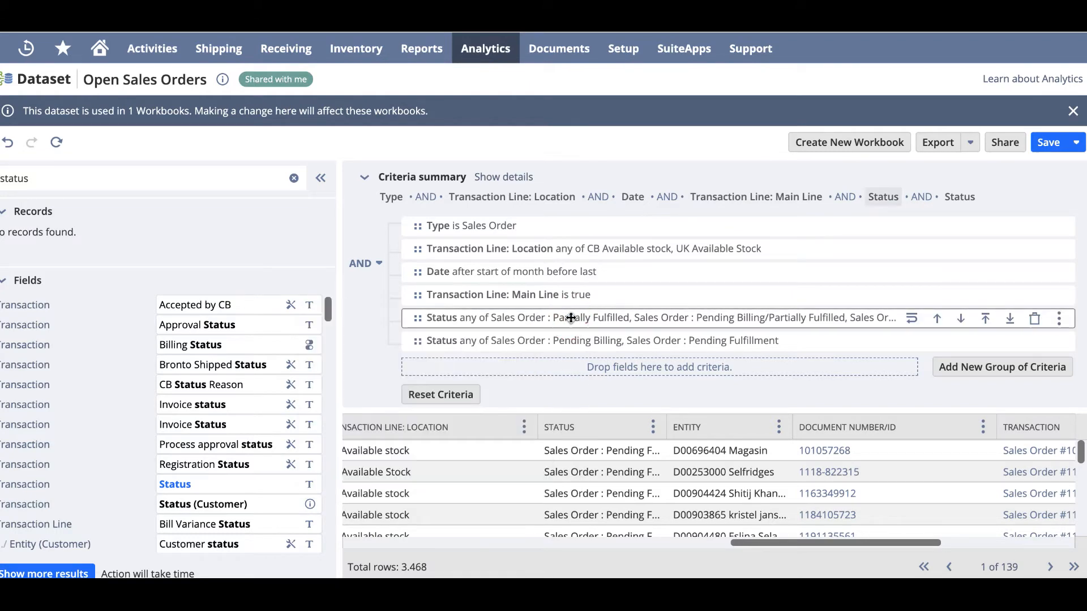
Step: Clear the field search and start a new formula field named "test"
{"action": "left_click", "coordinate": [294, 179]}
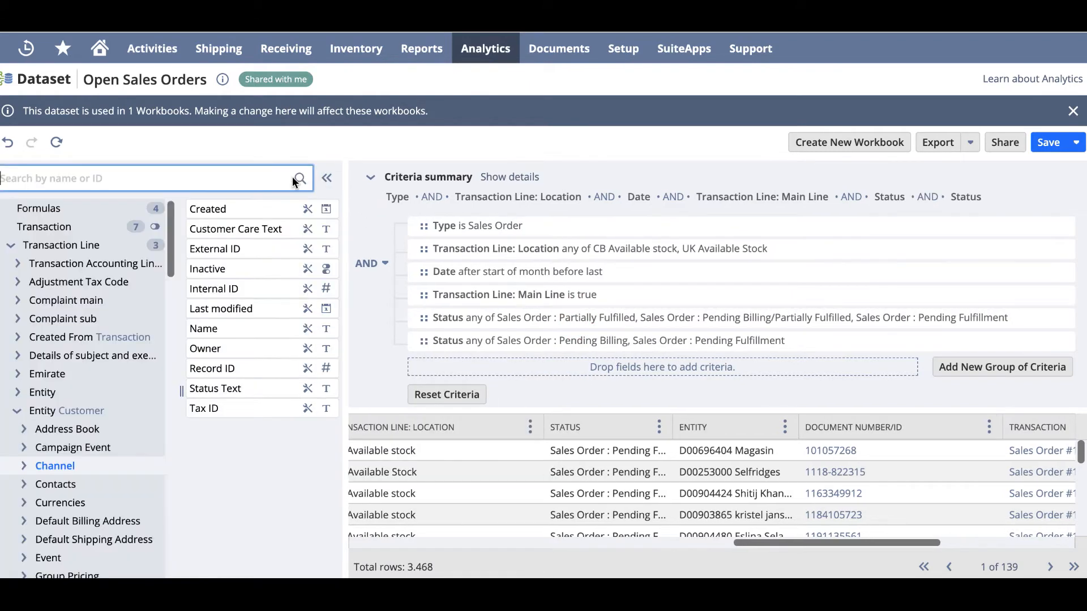
{"action": "left_click", "coordinate": [35, 210]}
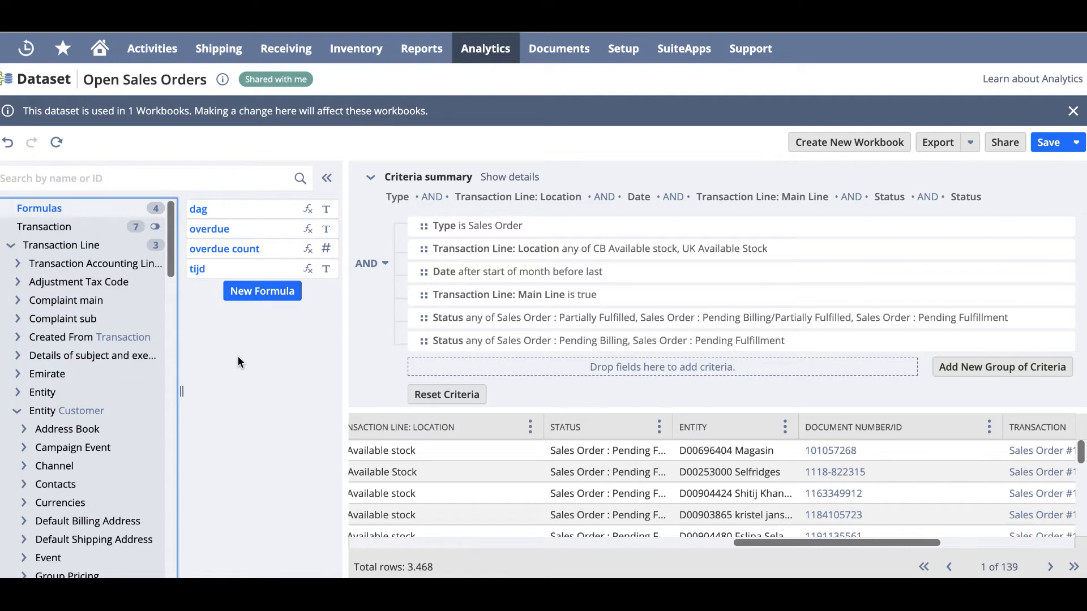
{"action": "mouse_move", "coordinate": [311, 272]}
{"action": "left_click", "coordinate": [267, 292]}
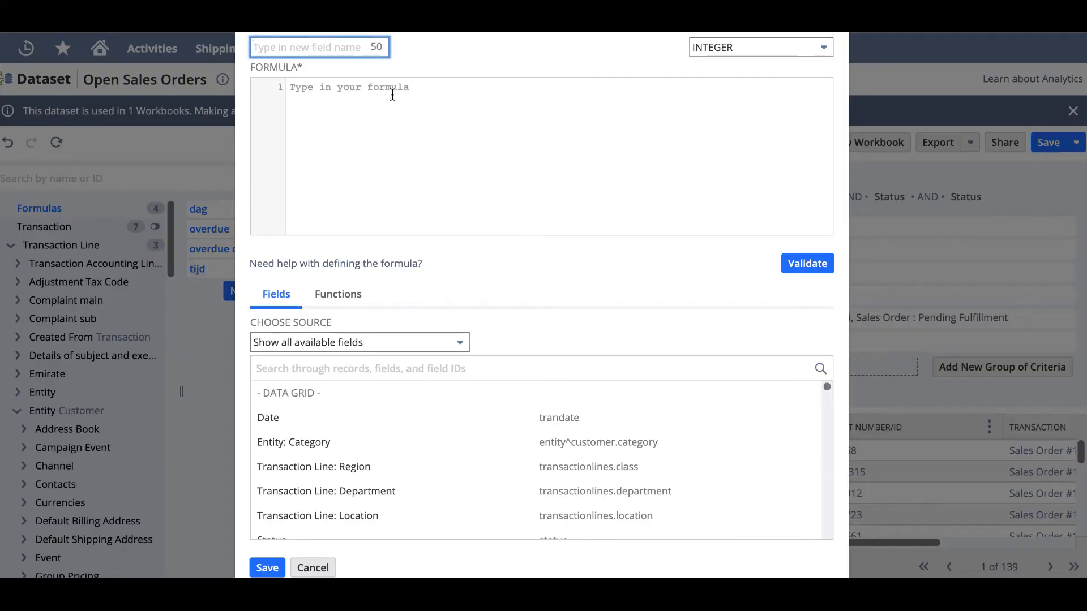
{"action": "left_click_drag", "start_coordinate": [366, 2], "coordinate": [366, 42]}
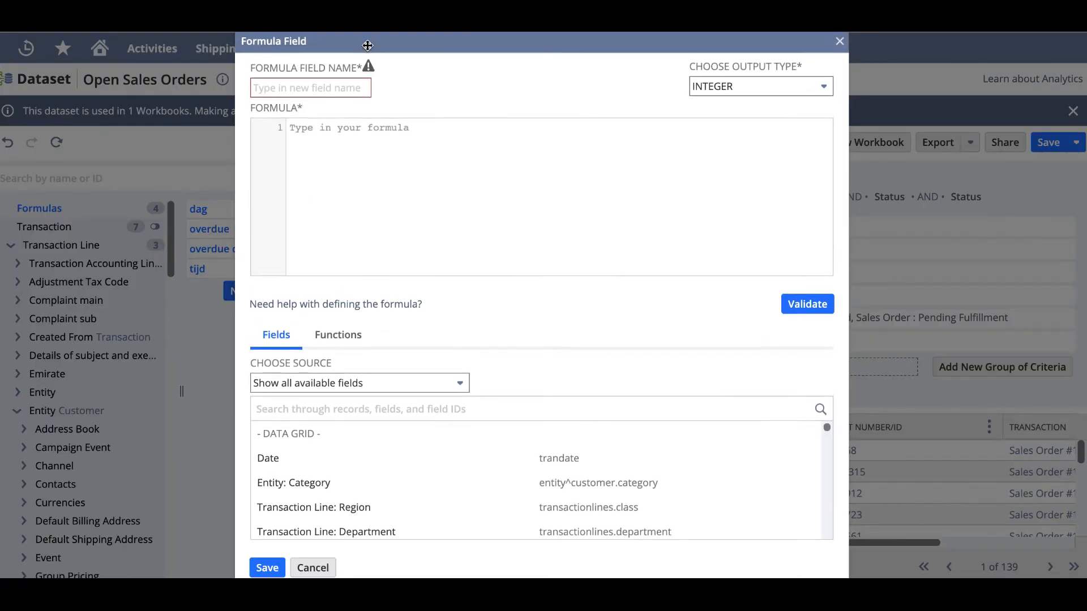
{"action": "left_click", "coordinate": [285, 89]}
{"action": "type", "text": "et"}
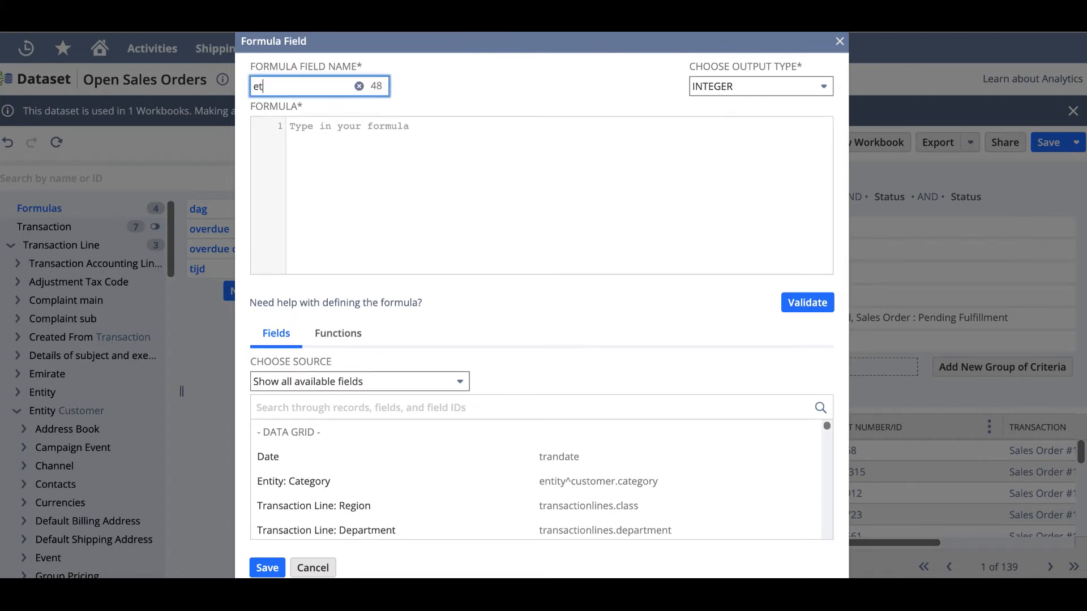
{"action": "type", "text": "est"}
Step: Begin the formula with "case when" and look through the available output types
{"action": "left_click", "coordinate": [332, 142]}
{"action": "type", "text": "cas"}
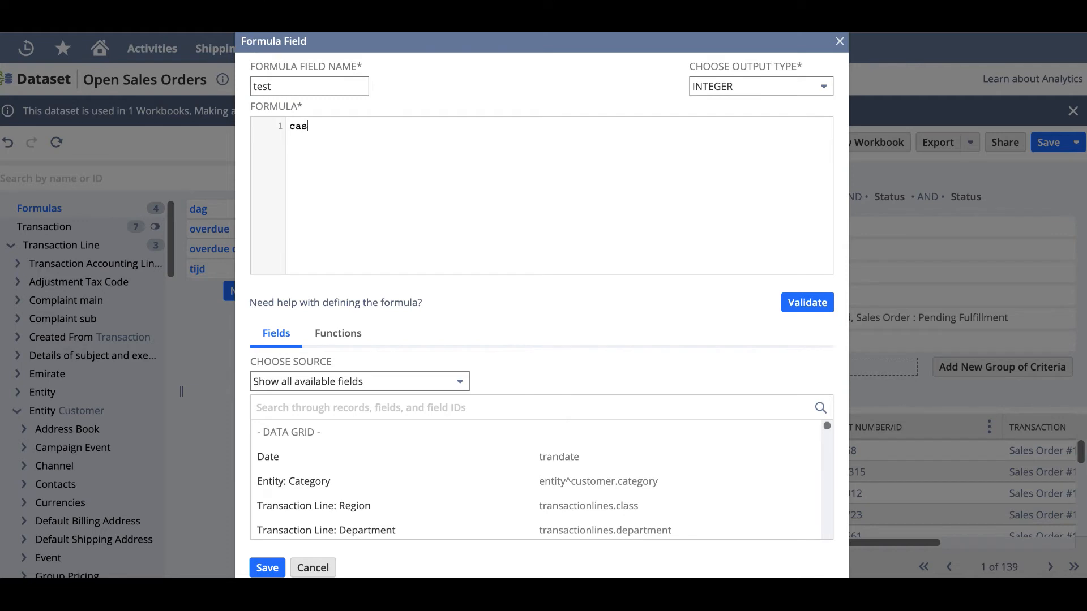
{"action": "type", "text": "e when"}
{"action": "left_click", "coordinate": [735, 95]}
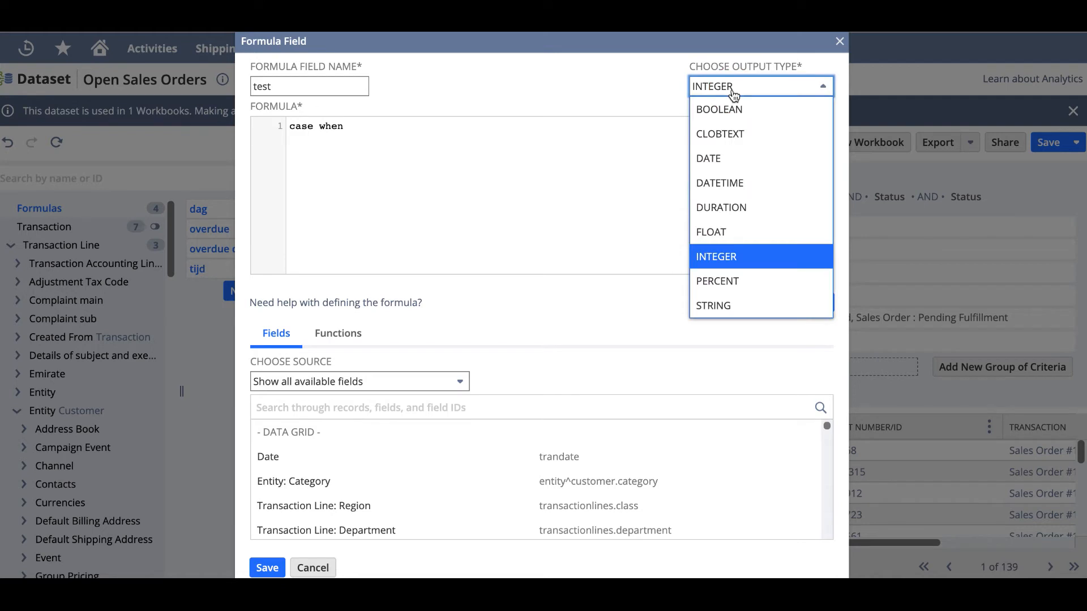
{"action": "left_click", "coordinate": [412, 134]}
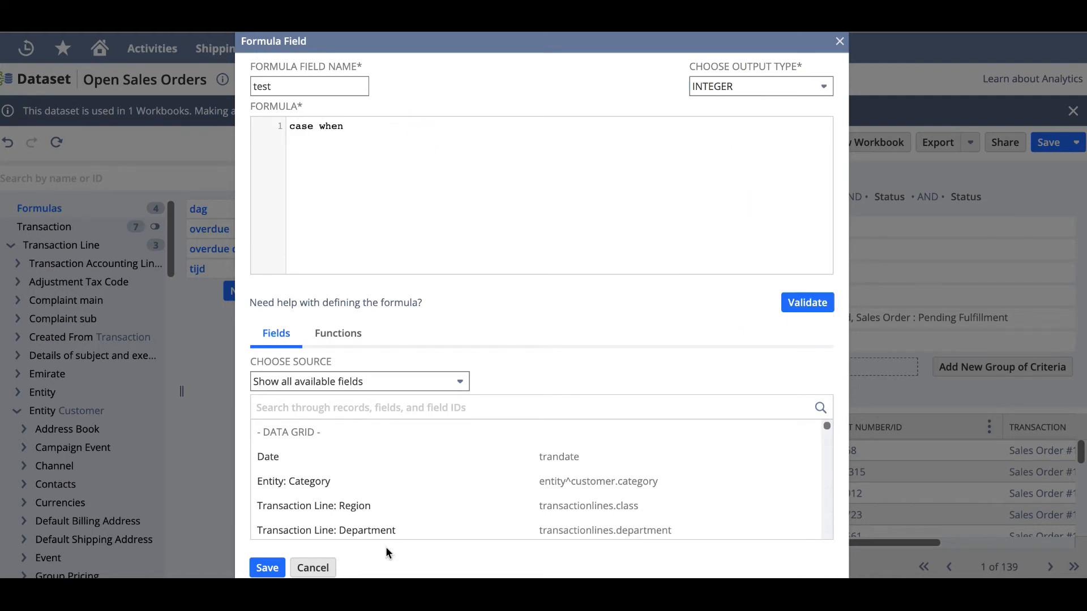
Step: Search the formula functions for "date" and insert the TO_DATE example into the formula
{"action": "left_click", "coordinate": [342, 339]}
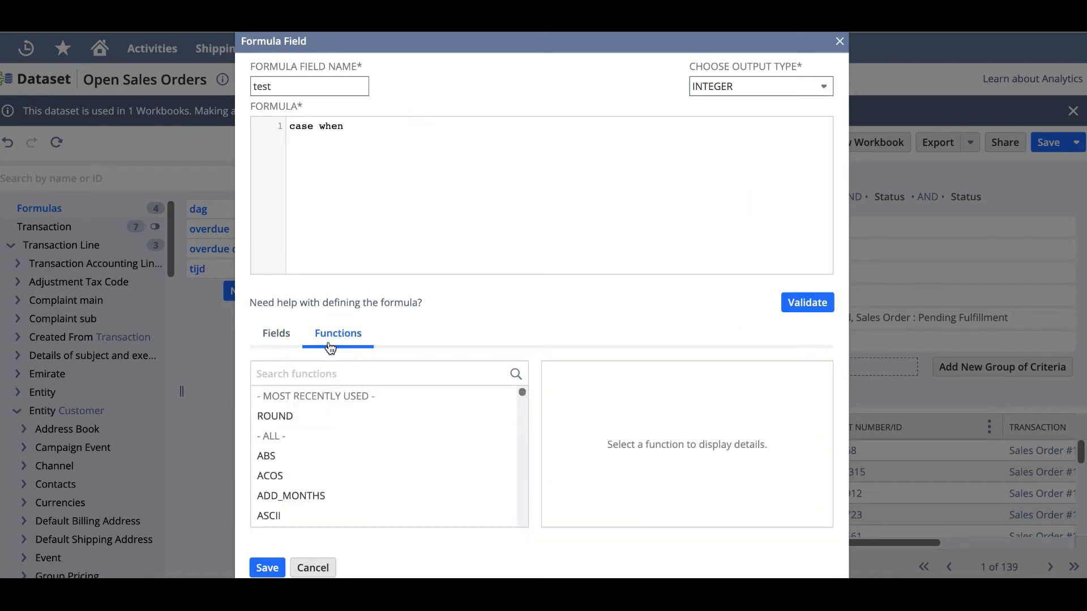
{"action": "type", "text": "date"}
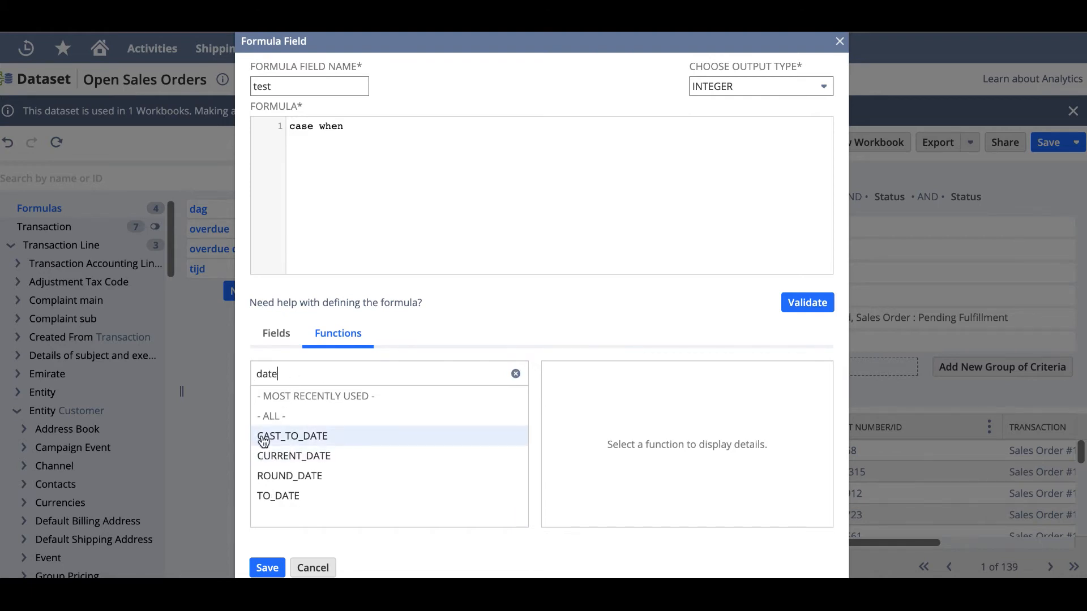
{"action": "left_click", "coordinate": [276, 497]}
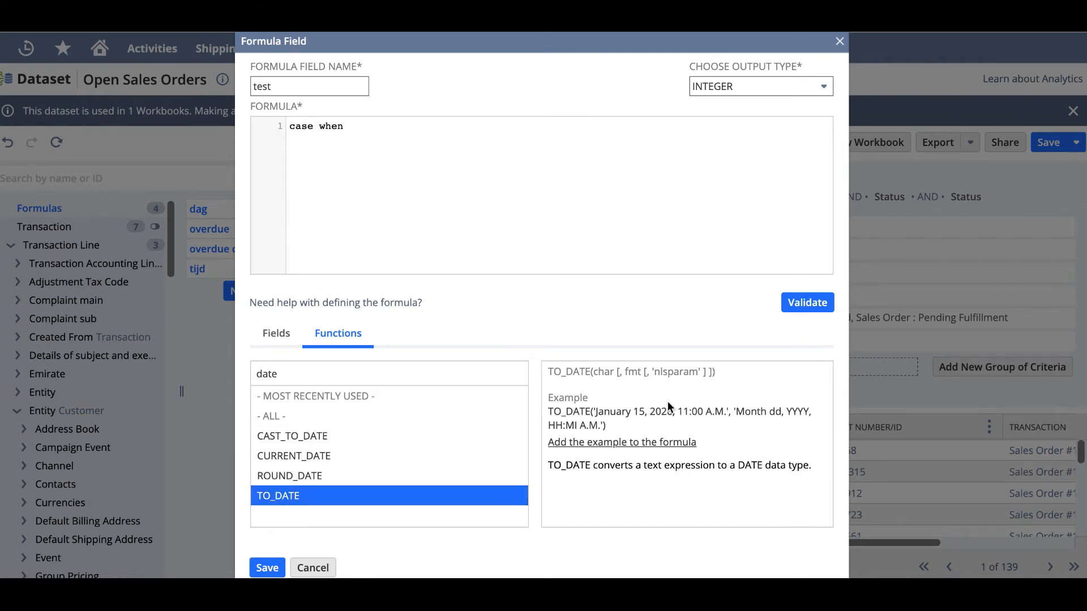
{"action": "left_click", "coordinate": [639, 446]}
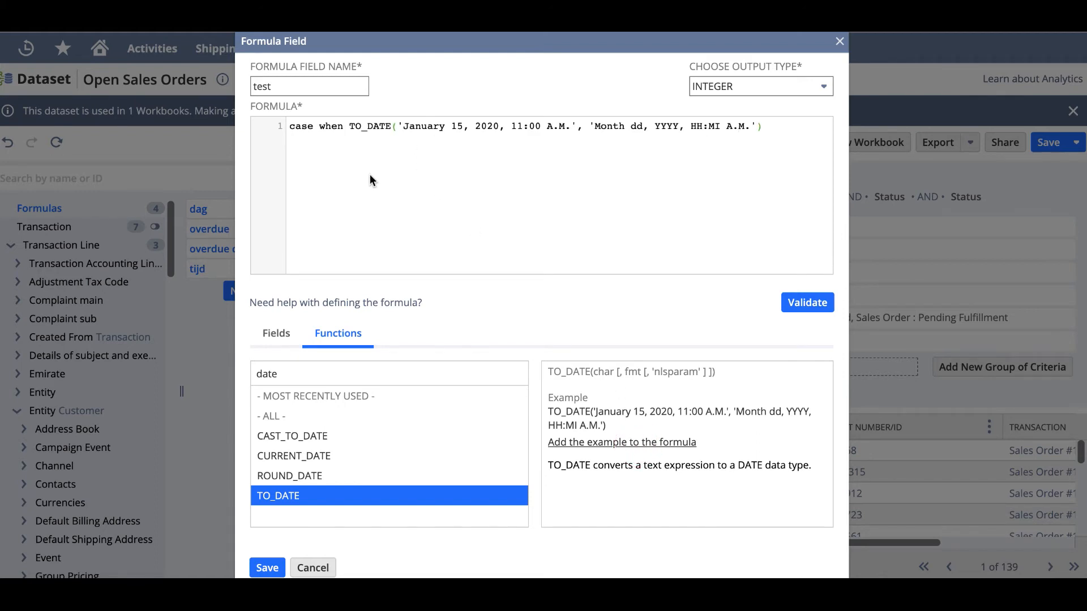
Step: Remove "case when" from the start of the formula and validate the remaining TO_DATE expression
{"action": "left_click_drag", "start_coordinate": [347, 126], "coordinate": [185, 136]}
{"action": "key", "text": "BackSpace"}
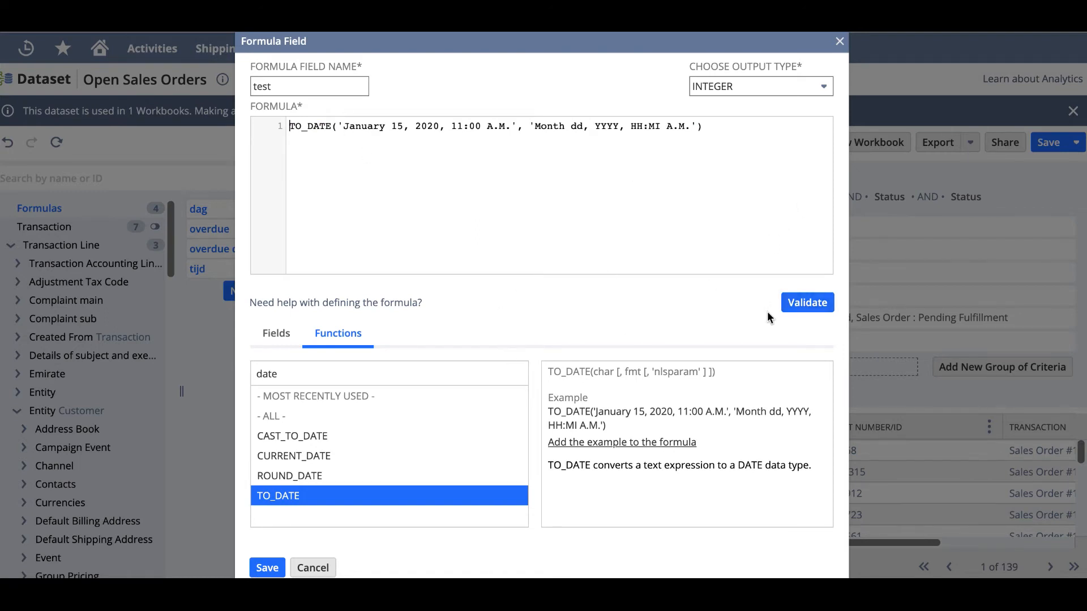
{"action": "left_click", "coordinate": [808, 305]}
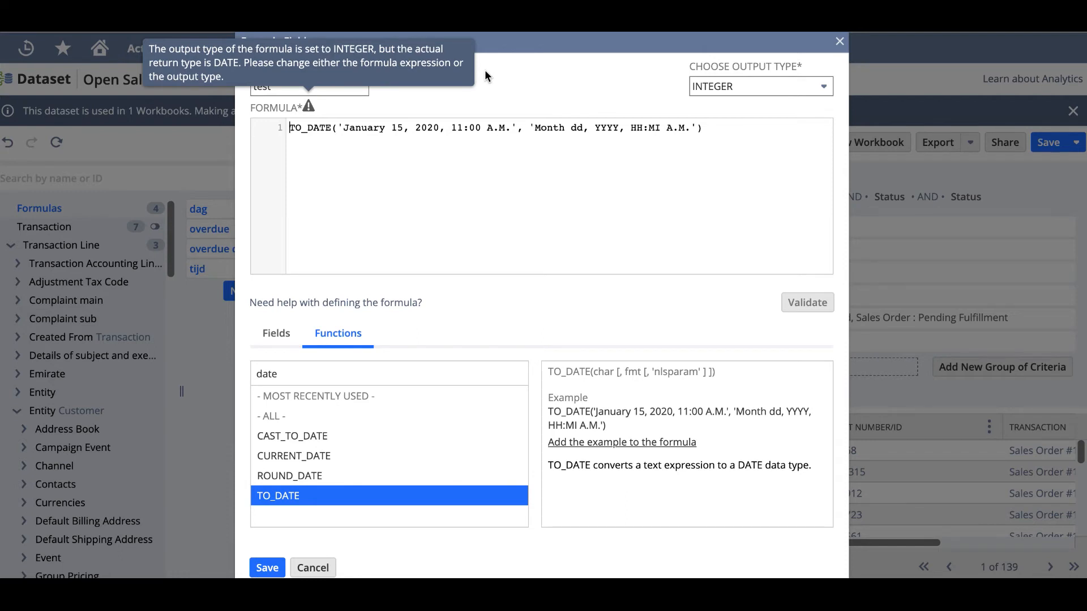
Step: Set the formula's output type to DATE, validate it again and save the formula field
{"action": "left_click", "coordinate": [759, 86]}
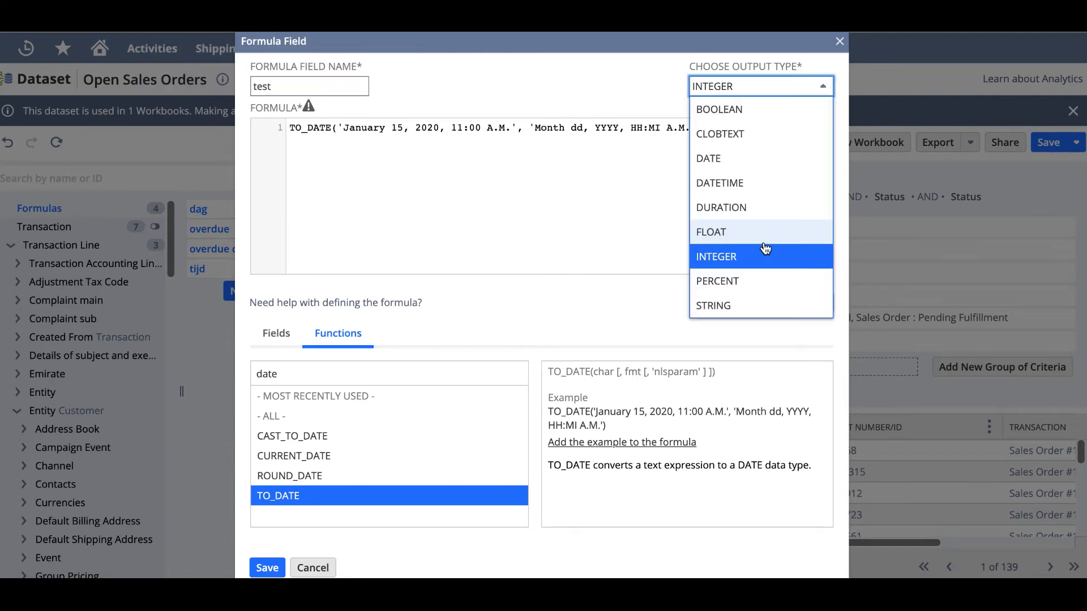
{"action": "left_click", "coordinate": [734, 157]}
{"action": "left_click", "coordinate": [807, 302]}
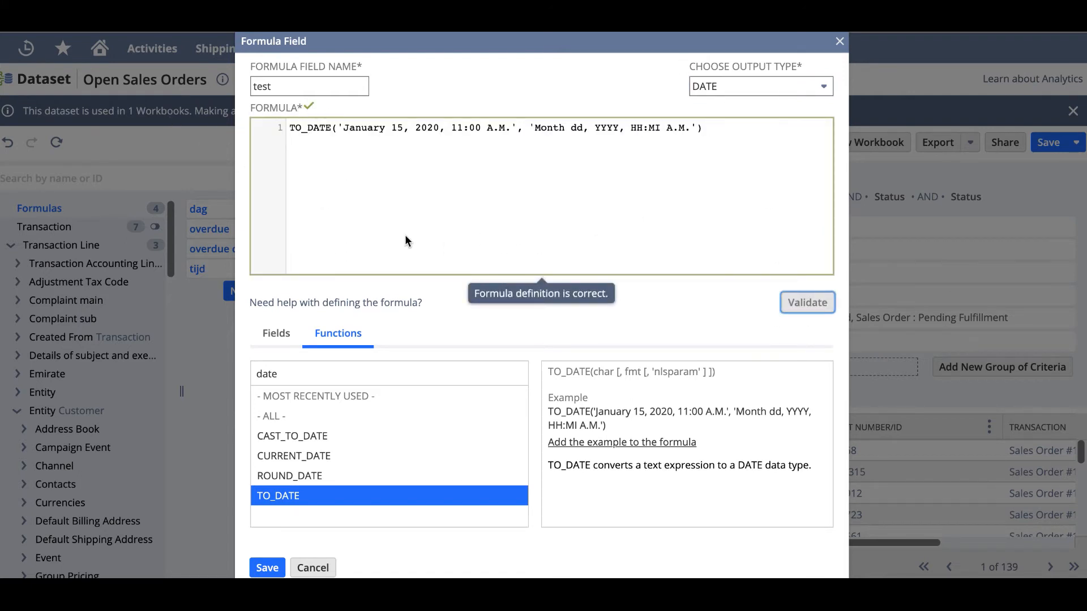
{"action": "left_click", "coordinate": [262, 574]}
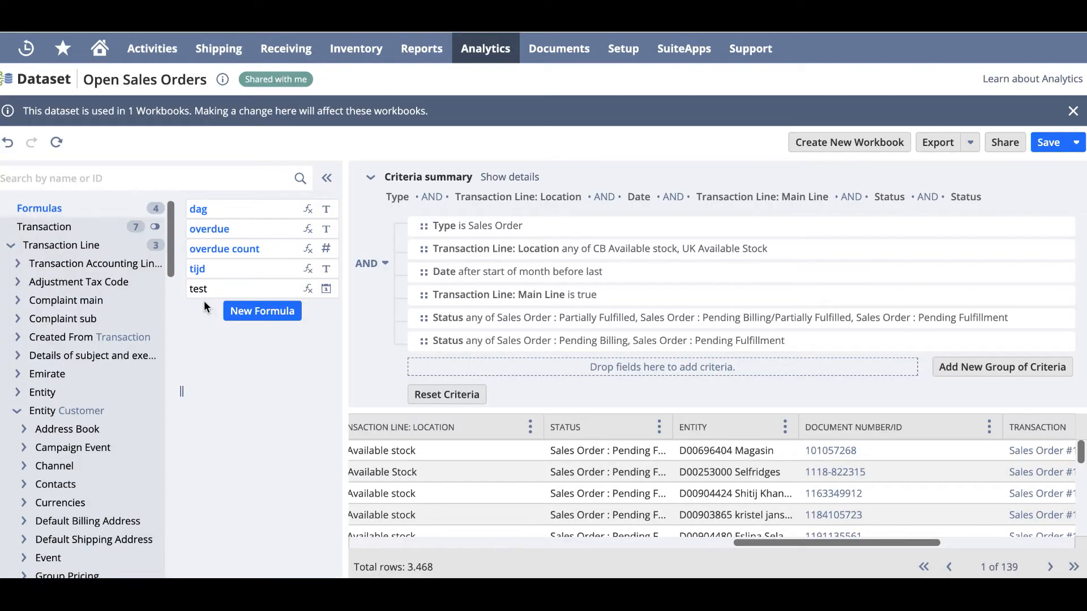
Step: Add the test formula field as a grid column between Status and Entity
{"action": "mouse_move", "coordinate": [196, 289]}
{"action": "left_mouse_down"}
{"action": "mouse_move", "coordinate": [498, 304]}
{"action": "mouse_move", "coordinate": [665, 407]}
{"action": "left_mouse_up"}
{"action": "mouse_move", "coordinate": [229, 289]}
{"action": "left_mouse_down"}
{"action": "mouse_move", "coordinate": [578, 312]}
{"action": "mouse_move", "coordinate": [746, 463]}
{"action": "mouse_move", "coordinate": [674, 452]}
{"action": "left_mouse_up"}
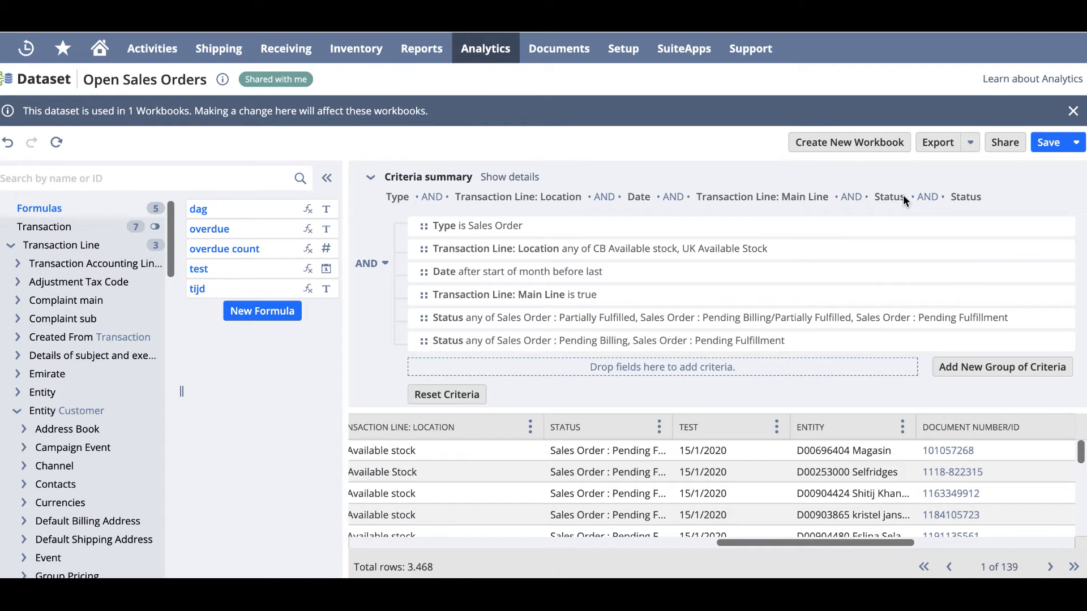
Step: Dismiss the workbook usage notice and leave the Open Sales Orders dataset for the Analytics overview without saving changes
{"action": "left_click", "coordinate": [1072, 112]}
{"action": "left_click", "coordinate": [1072, 113]}
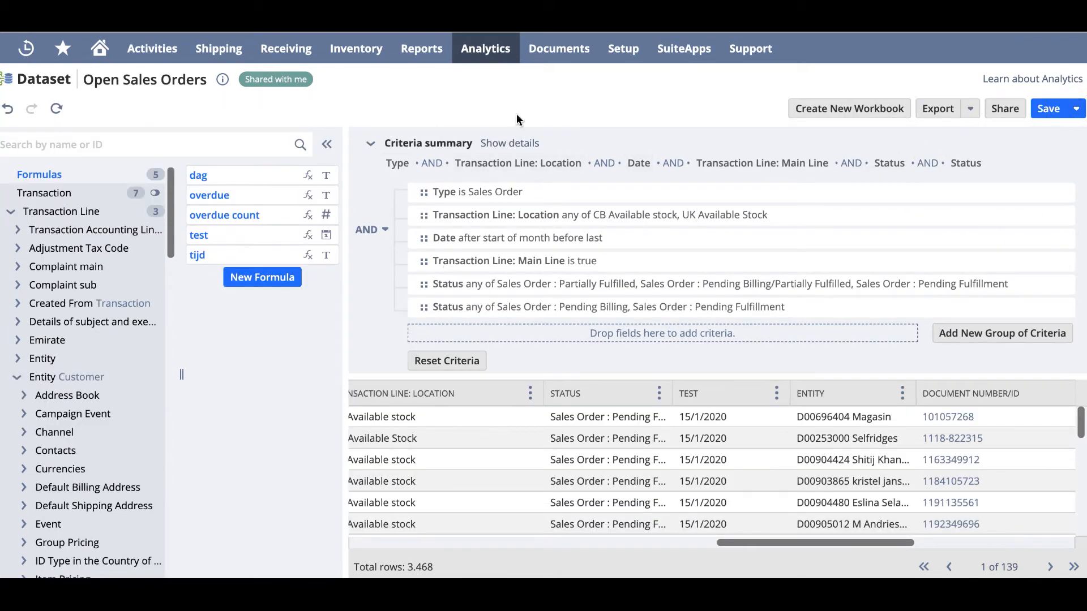
{"action": "left_click", "coordinate": [480, 49]}
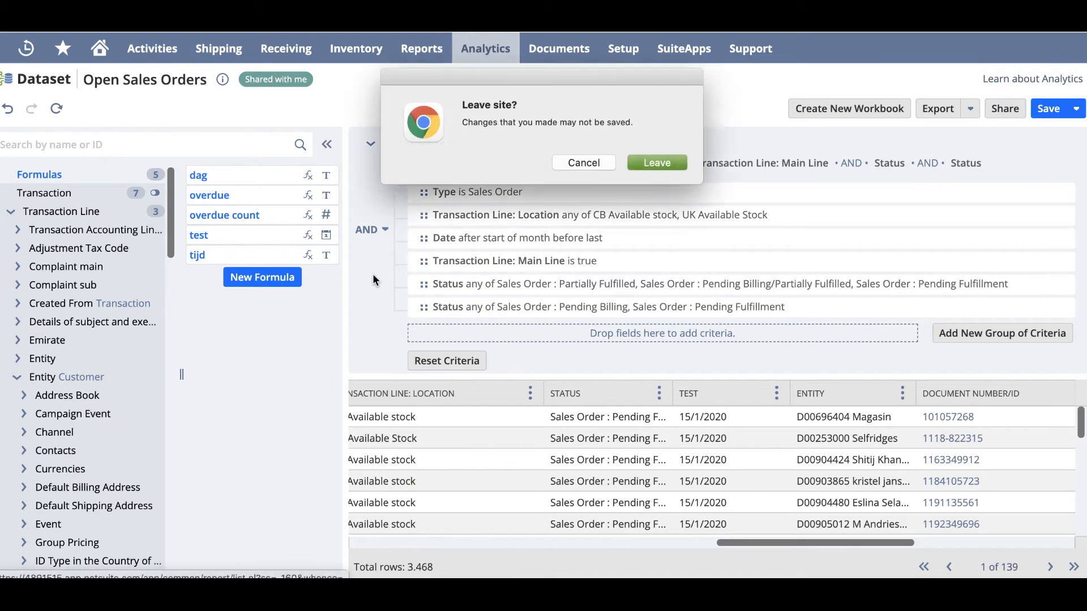
{"action": "left_click", "coordinate": [639, 162]}
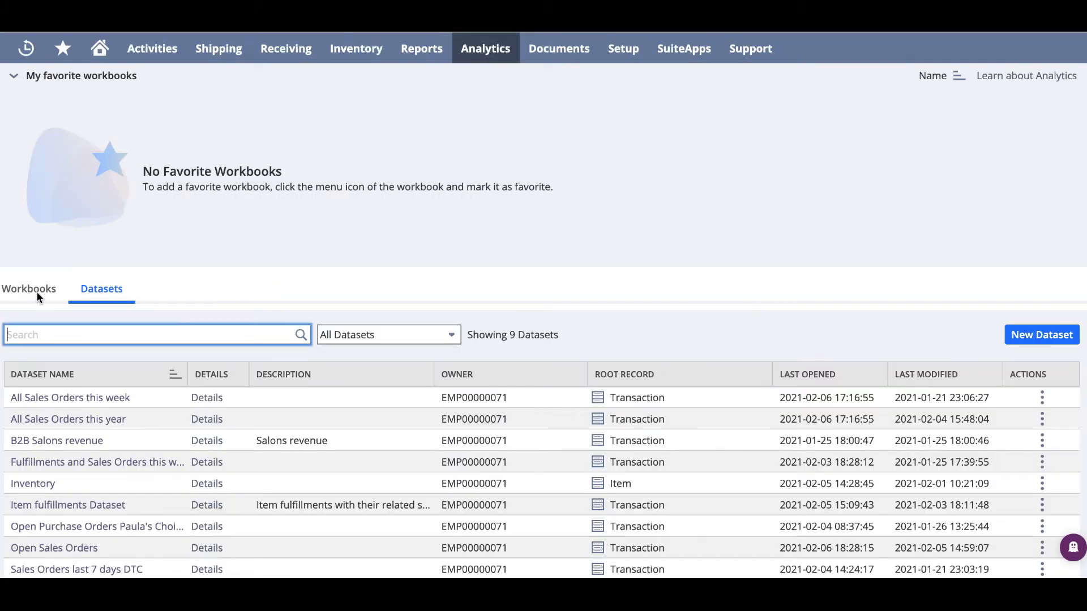
Step: Open the workbook "Top 10 selling SKU's last 7 days" from the list of workbooks
{"action": "left_click", "coordinate": [31, 292]}
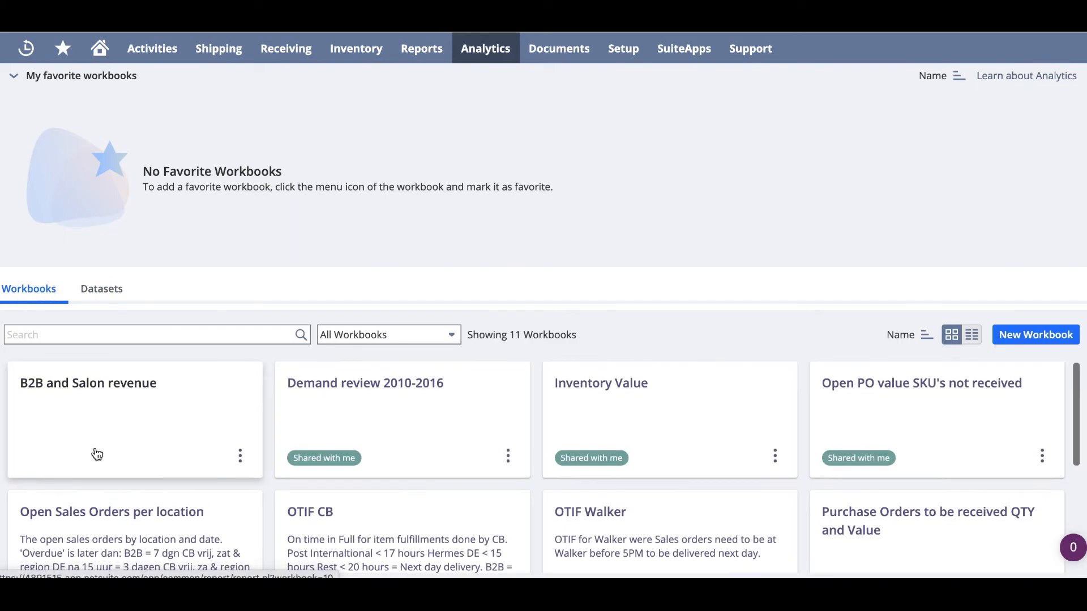
{"action": "scroll", "coordinate": [97, 453], "scroll_direction": "down", "scroll_amount": 5}
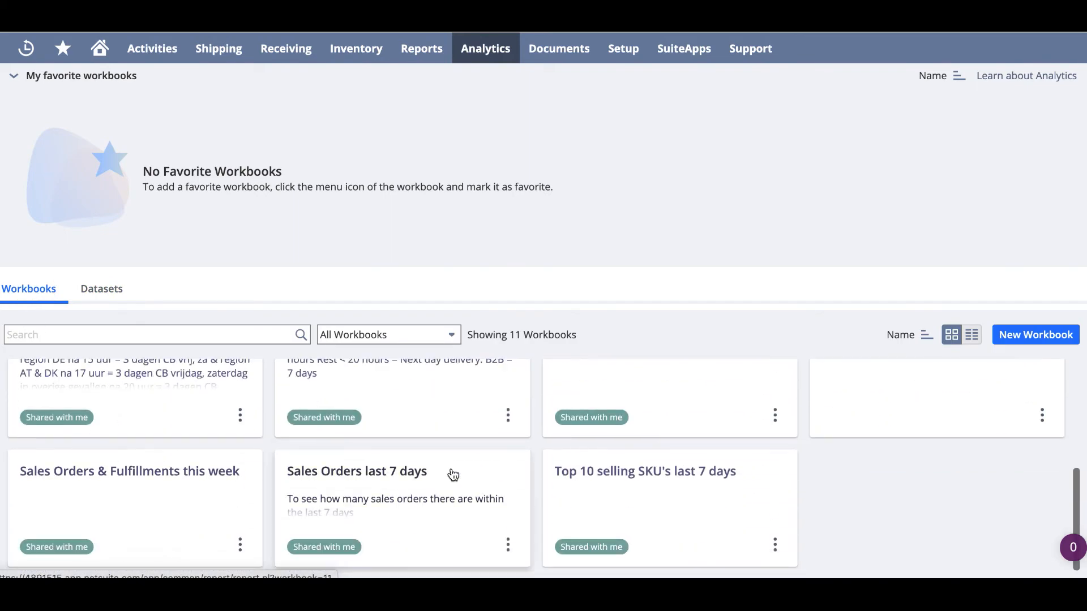
{"action": "left_click", "coordinate": [578, 468]}
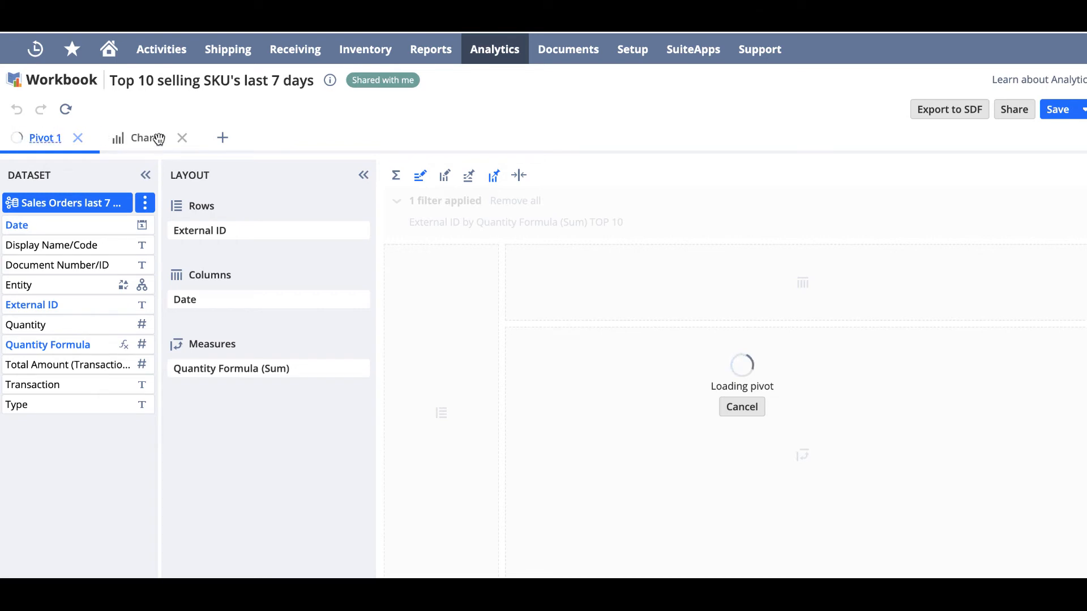
Step: Add a table visualization to the workbook with Date, Entity (child level only) and Quantity columns
{"action": "left_click", "coordinate": [224, 140]}
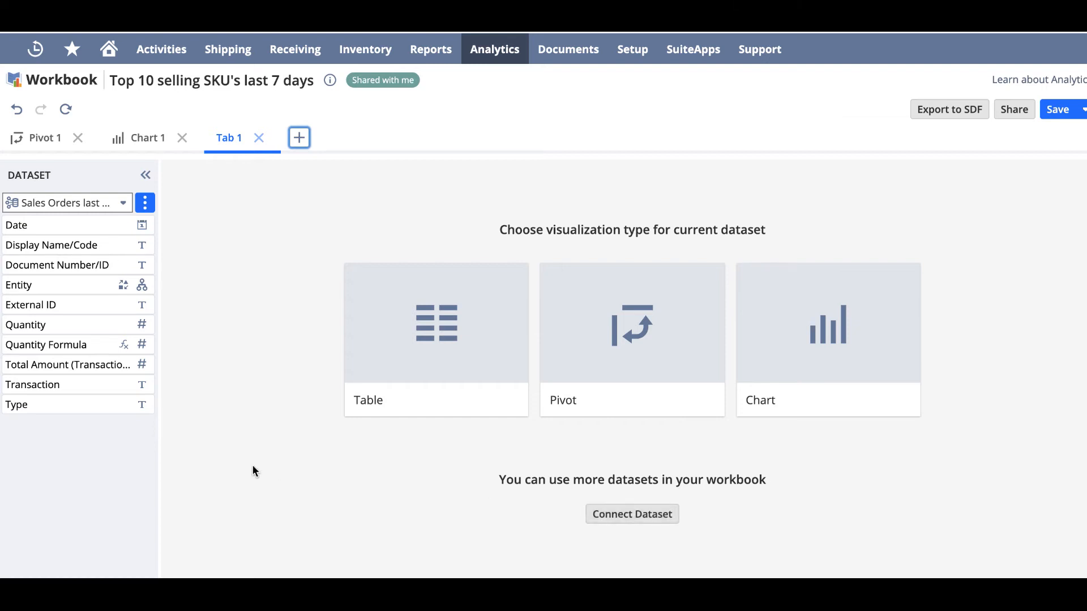
{"action": "left_click", "coordinate": [426, 329]}
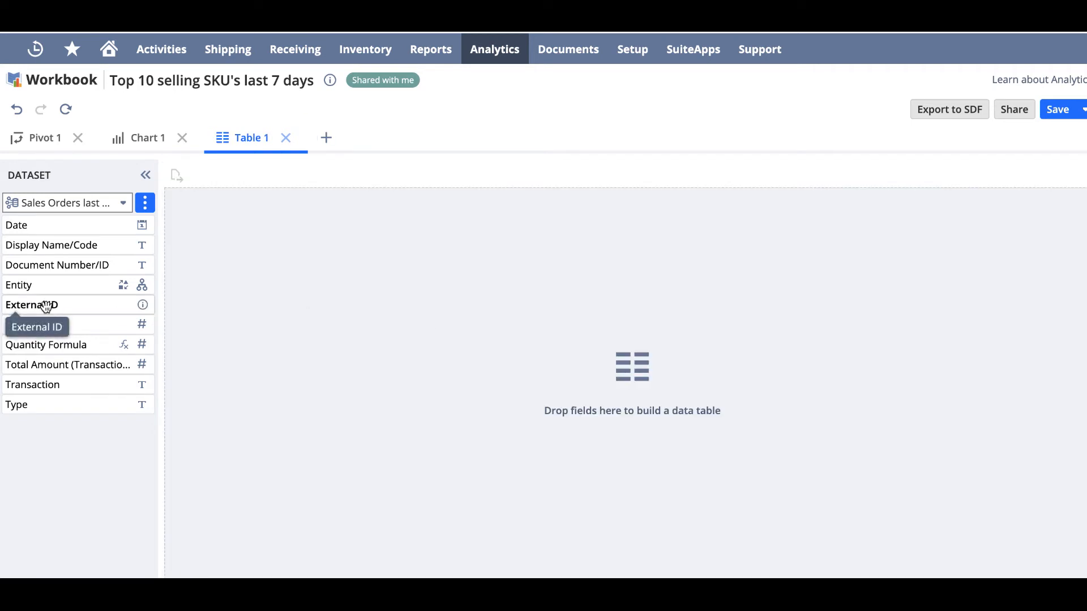
{"action": "left_click_drag", "start_coordinate": [17, 227], "coordinate": [309, 237]}
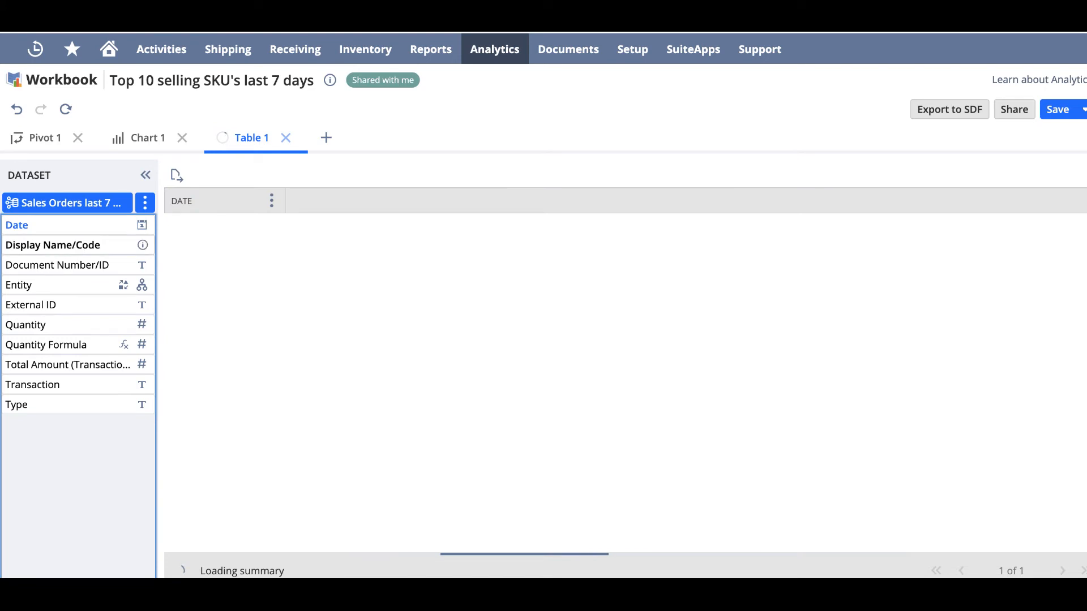
{"action": "left_click_drag", "start_coordinate": [29, 286], "coordinate": [330, 202]}
{"action": "left_click", "coordinate": [371, 376]}
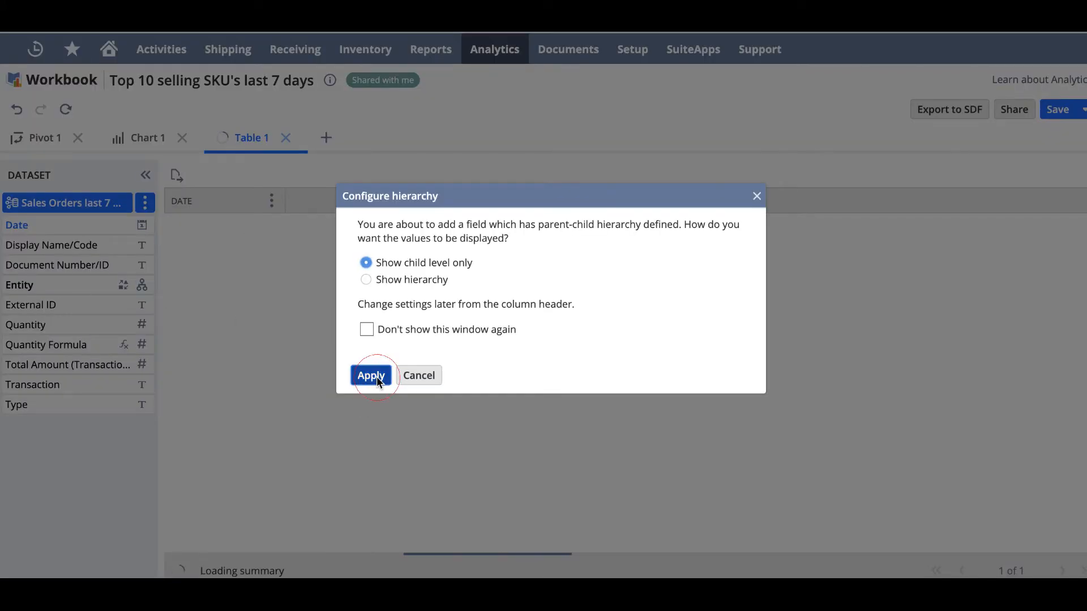
{"action": "left_click_drag", "start_coordinate": [38, 327], "coordinate": [422, 204]}
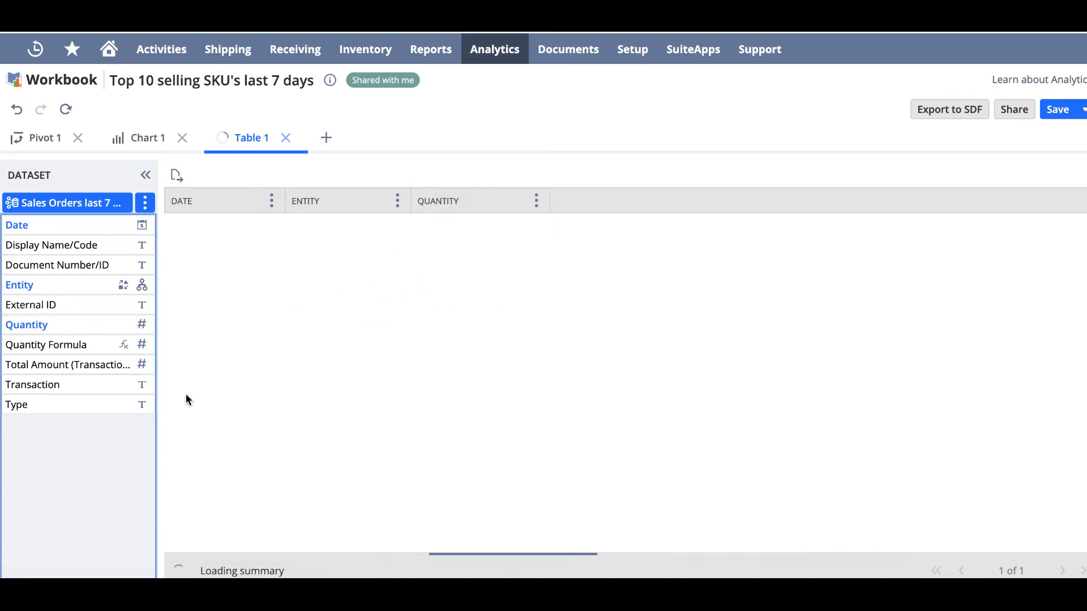
{"action": "left_click", "coordinate": [145, 204]}
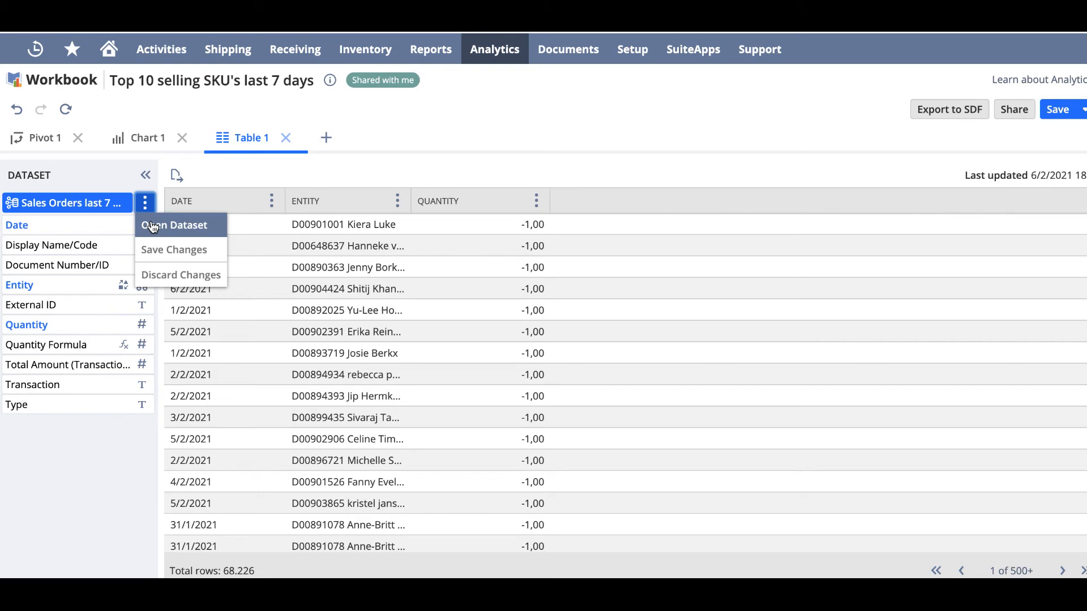
{"action": "left_click", "coordinate": [364, 168]}
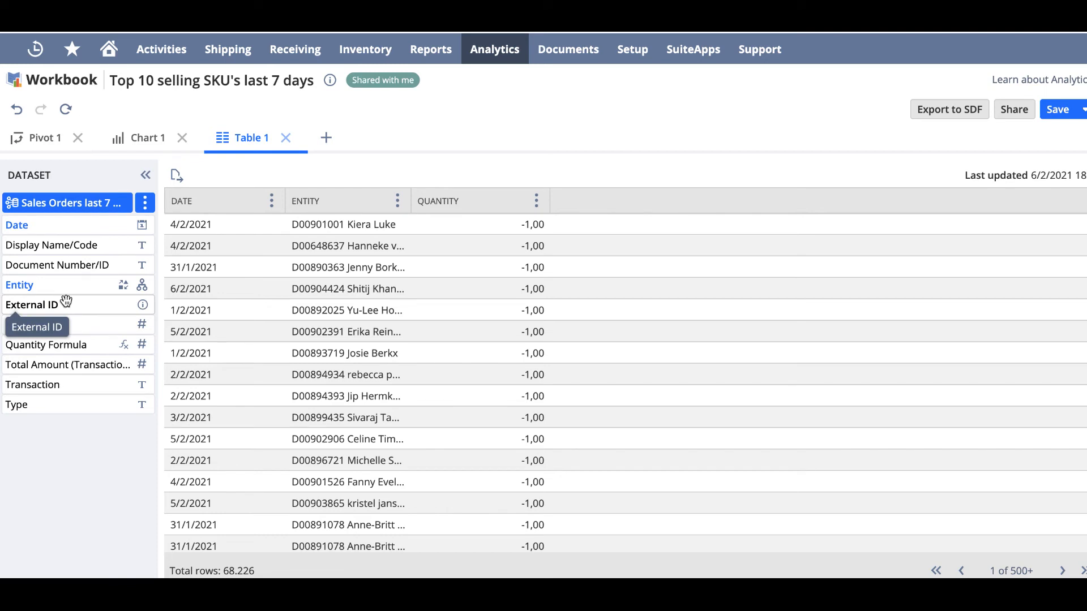
Step: Filter the table's Date column to the date range within "this month"
{"action": "left_click", "coordinate": [273, 201]}
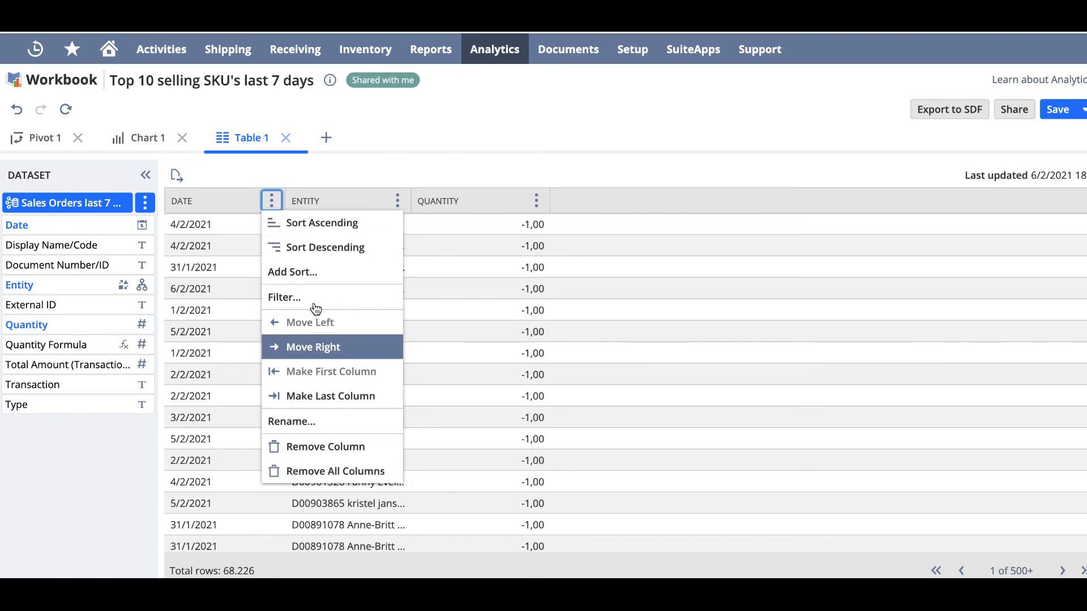
{"action": "left_click", "coordinate": [305, 302]}
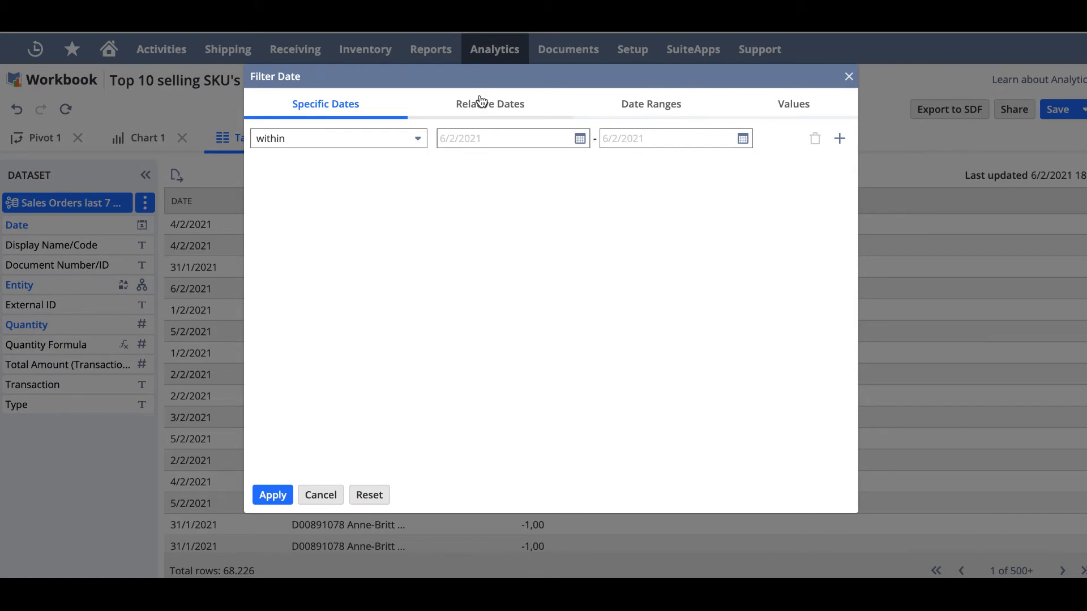
{"action": "left_click", "coordinate": [651, 108]}
{"action": "left_click", "coordinate": [542, 193]}
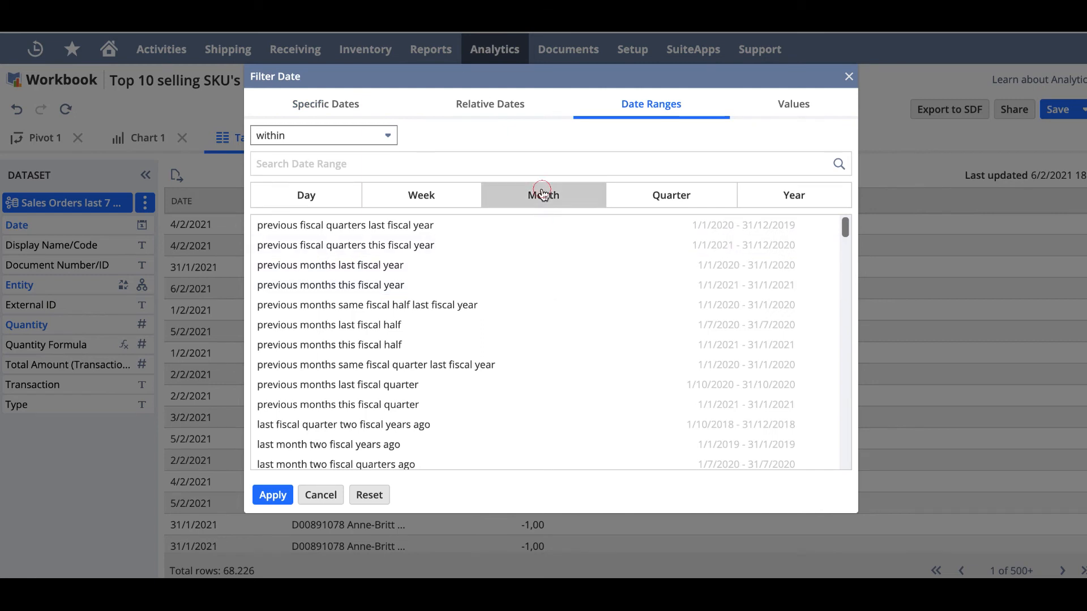
{"action": "scroll", "coordinate": [390, 448], "scroll_direction": "down", "scroll_amount": 1}
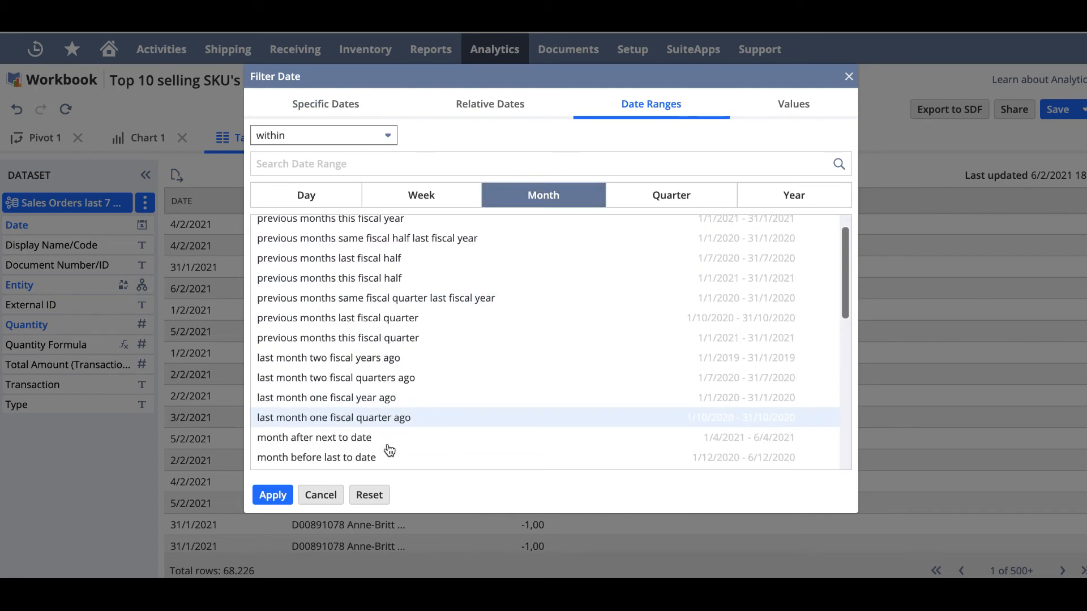
{"action": "scroll", "coordinate": [389, 451], "scroll_direction": "down", "scroll_amount": 3}
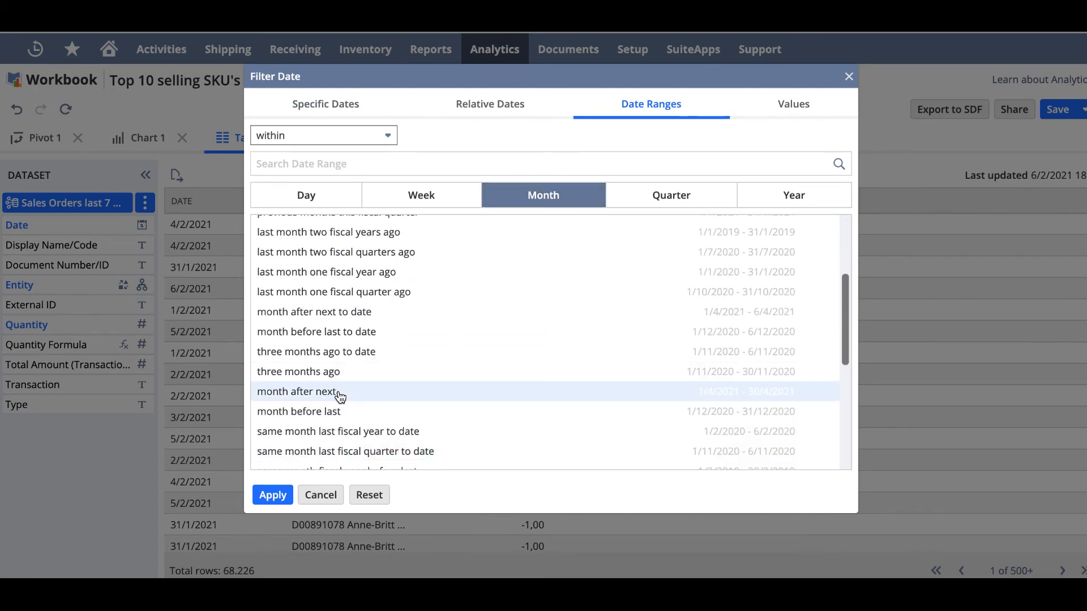
{"action": "left_click", "coordinate": [402, 169]}
{"action": "type", "text": "month"}
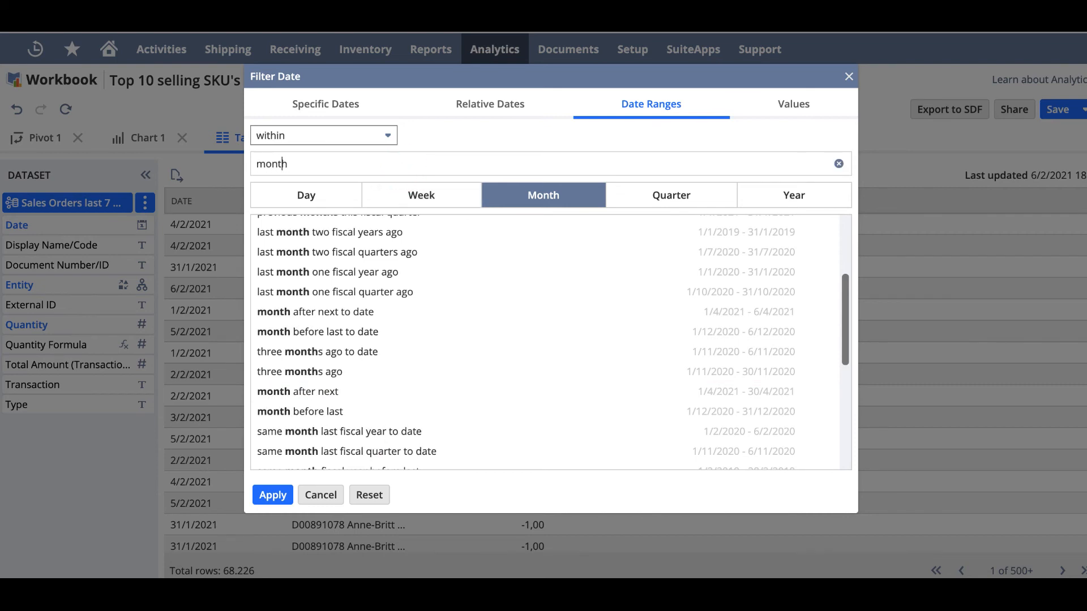
{"action": "type", "text": "this"}
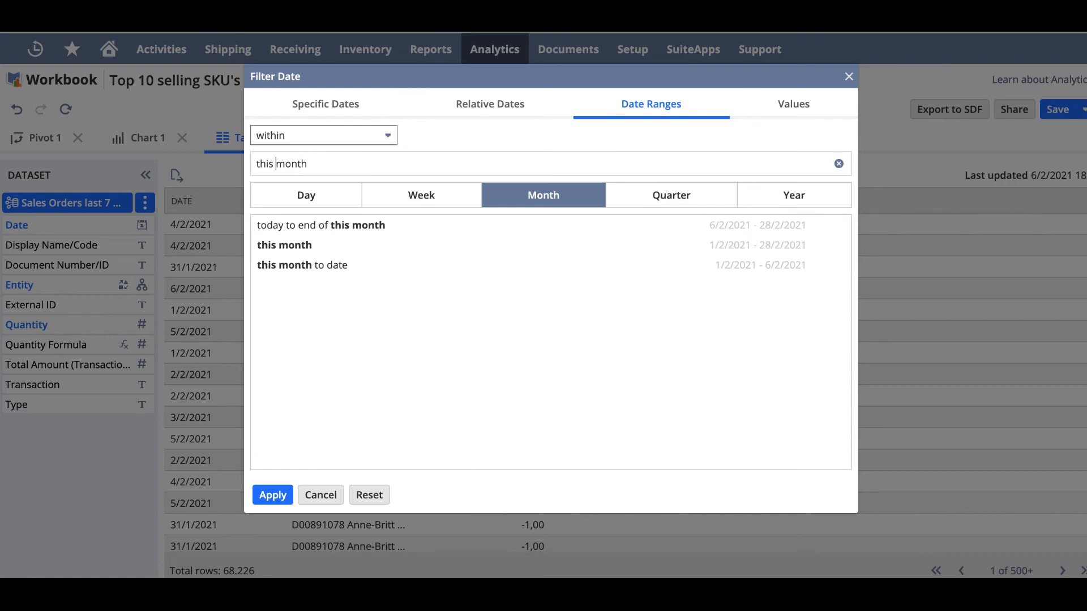
{"action": "left_click", "coordinate": [339, 253]}
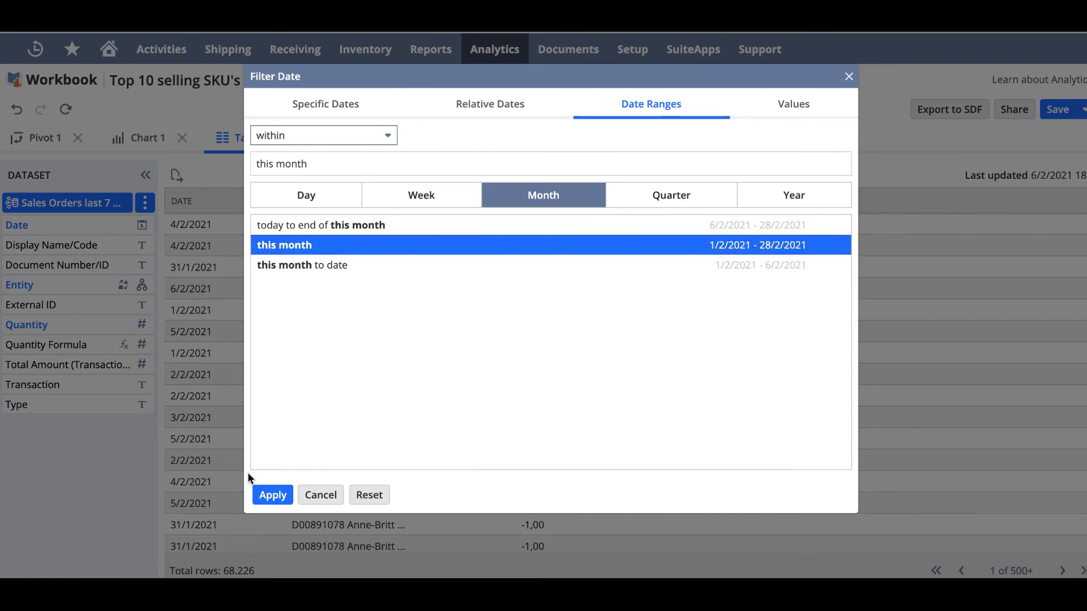
{"action": "left_click", "coordinate": [270, 498]}
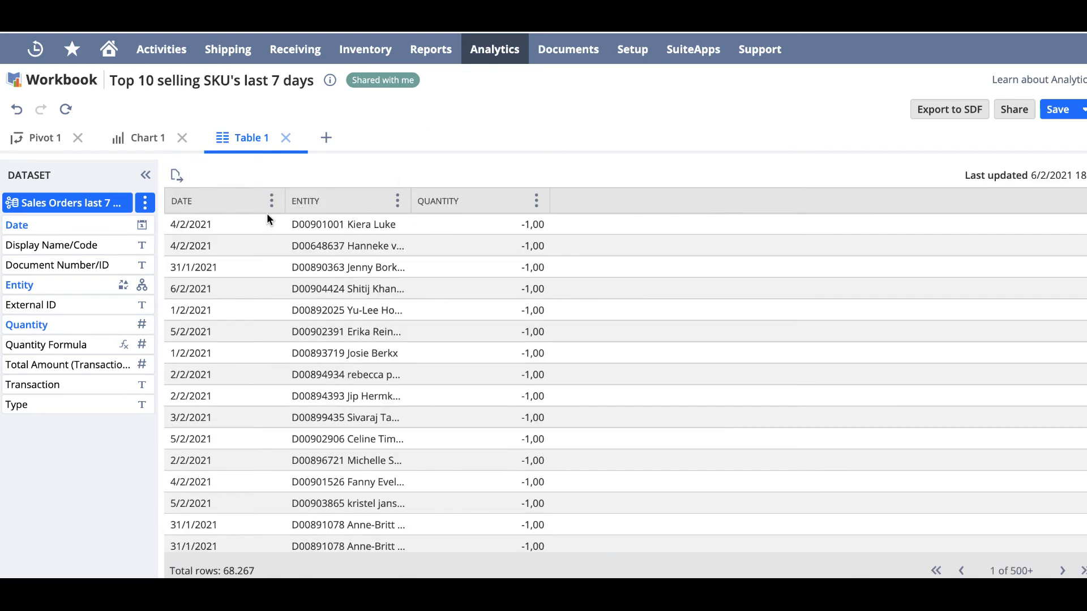
Step: Rename the new table view as "sold per customer"
{"action": "double_click", "coordinate": [236, 137]}
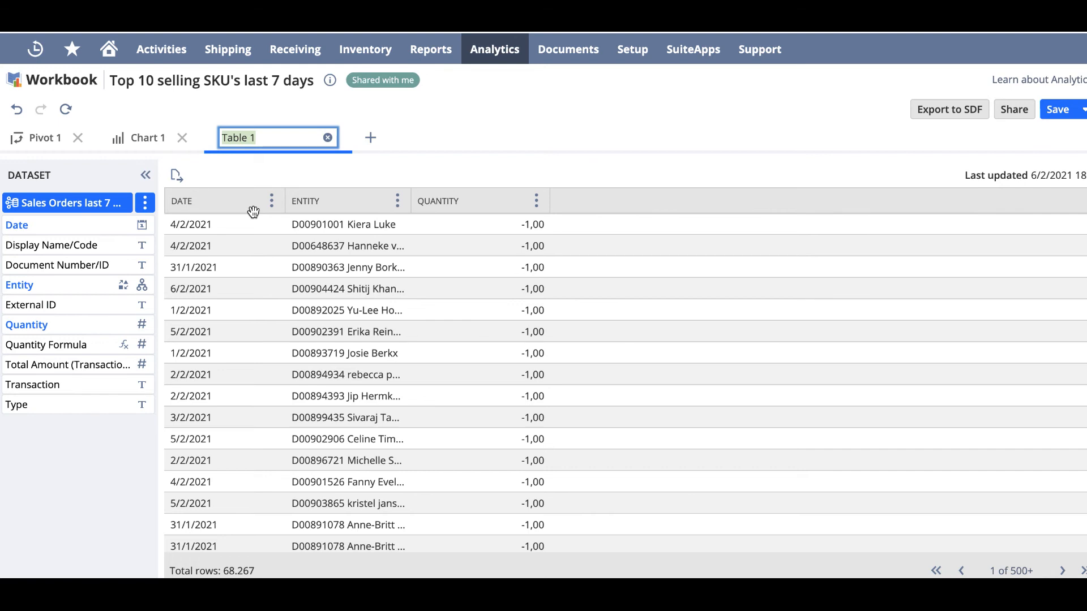
{"action": "type", "text": "sold per customer"}
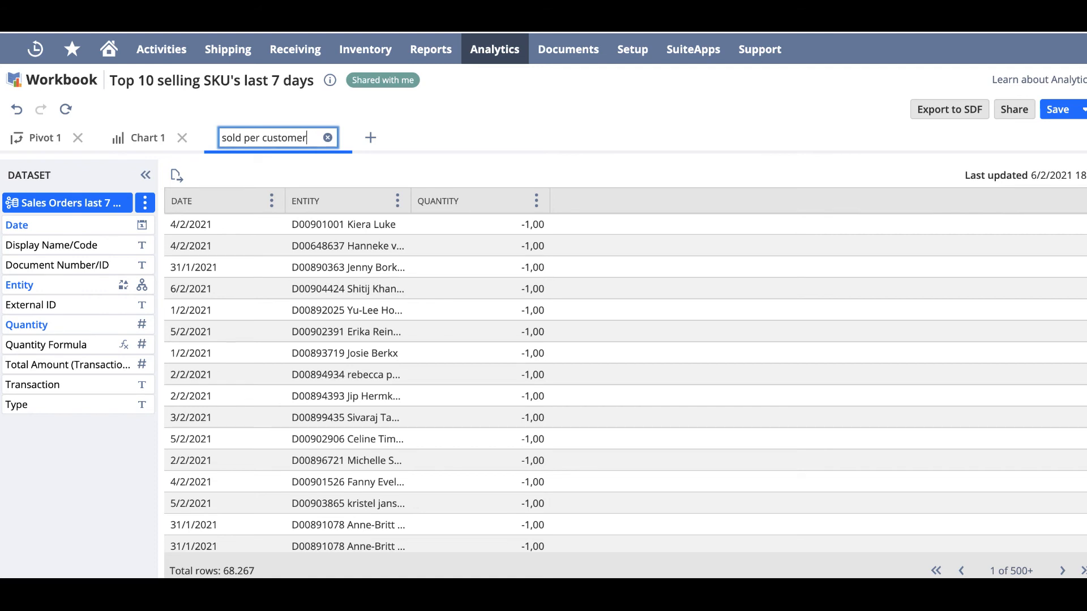
{"action": "key", "text": "Return"}
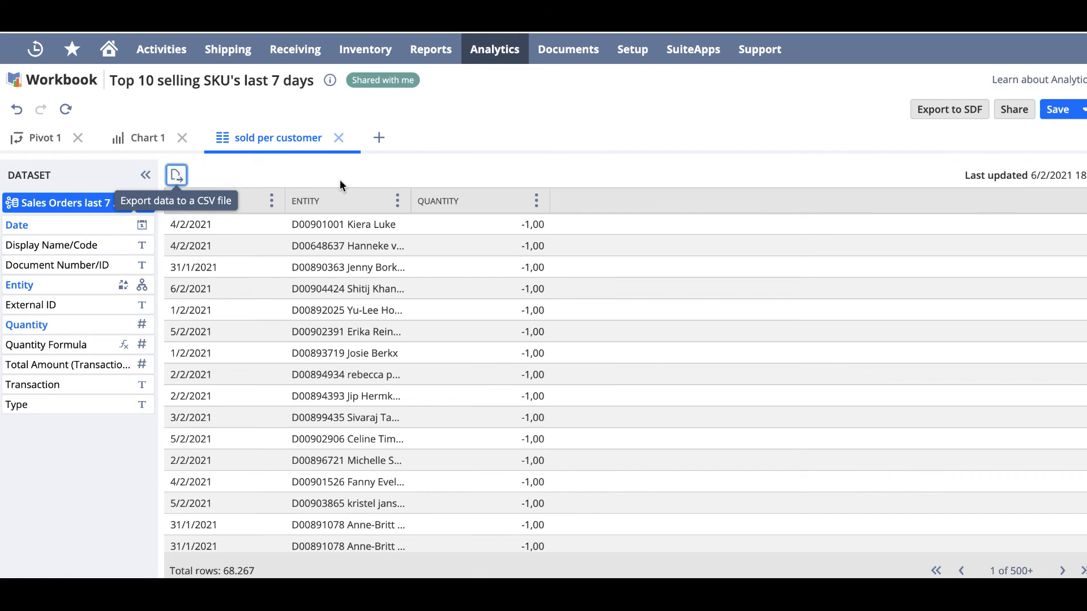
Step: Review the workbook's chart, pivot and sold per customer table views
{"action": "left_click", "coordinate": [148, 138]}
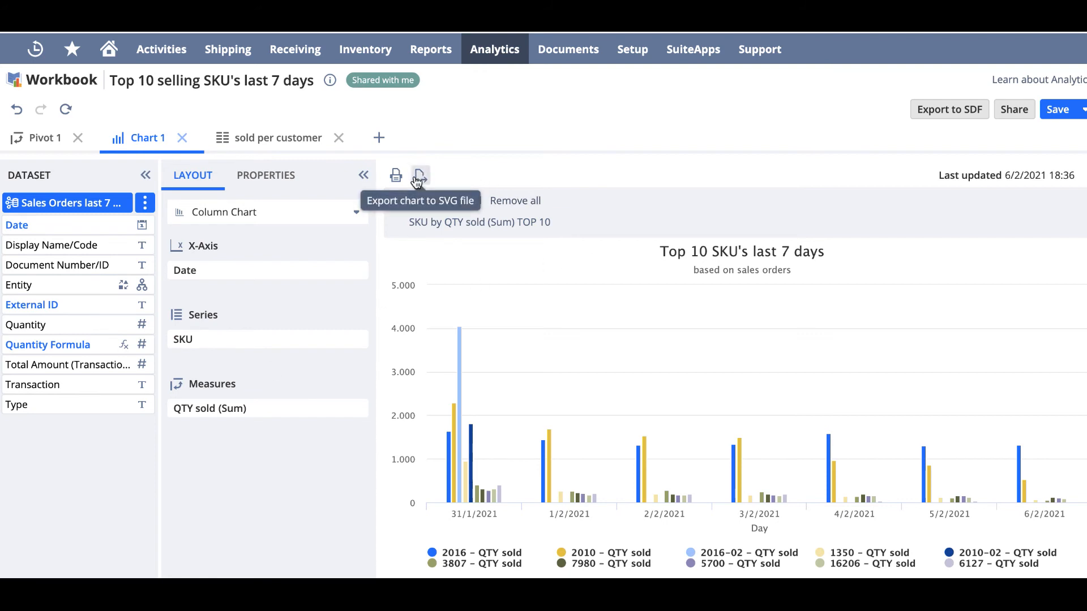
{"action": "left_click", "coordinate": [42, 138]}
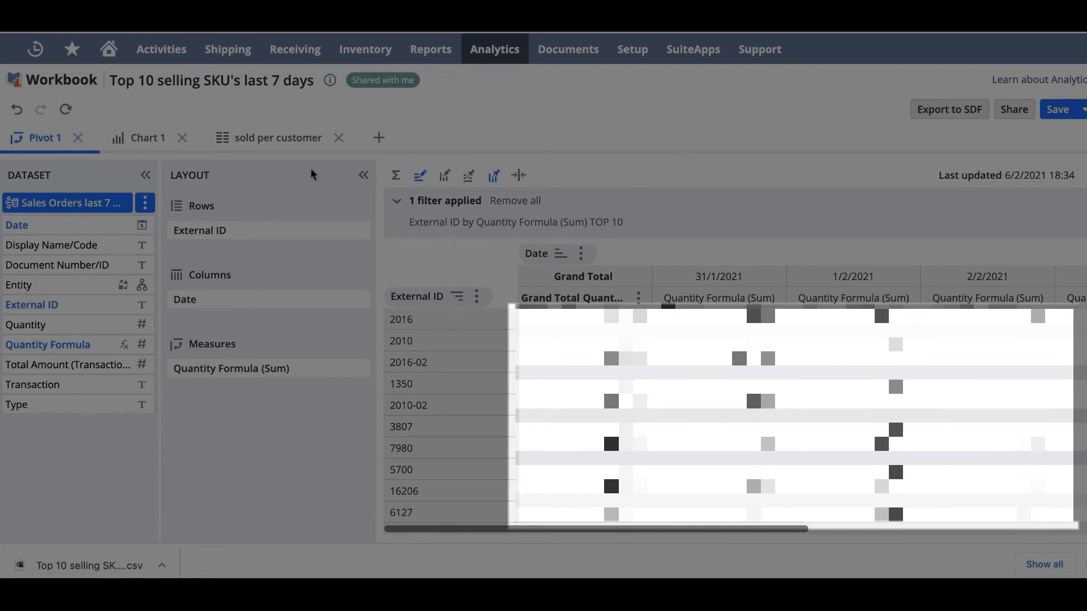
{"action": "left_click", "coordinate": [276, 139]}
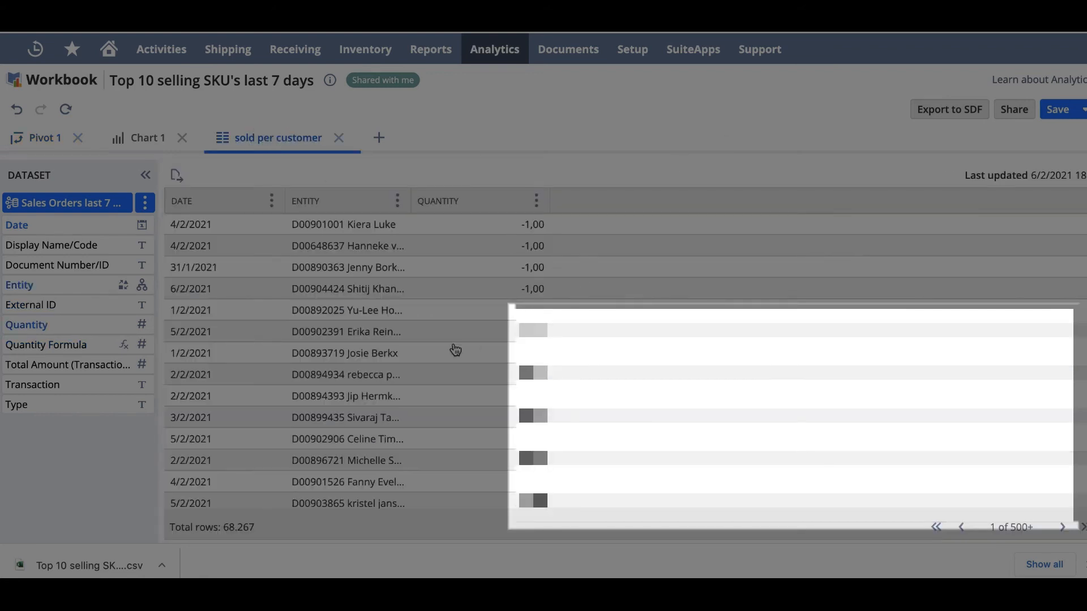
{"action": "left_click", "coordinate": [35, 137]}
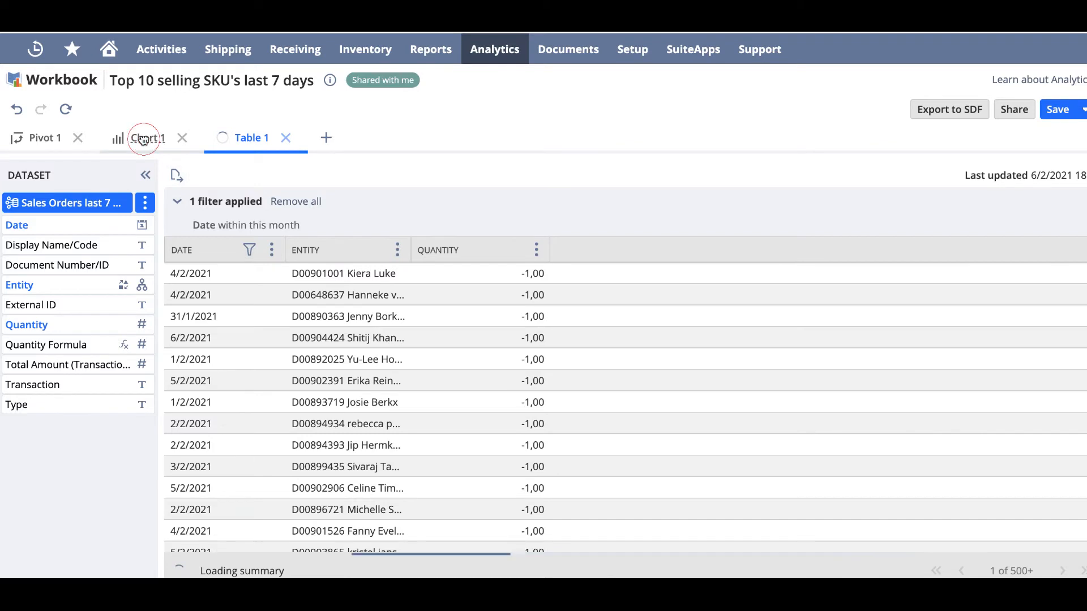
Step: In Chart 1, look over the available chart types and add Document Number/ID to the X-Axis above Date
{"action": "left_click", "coordinate": [141, 138]}
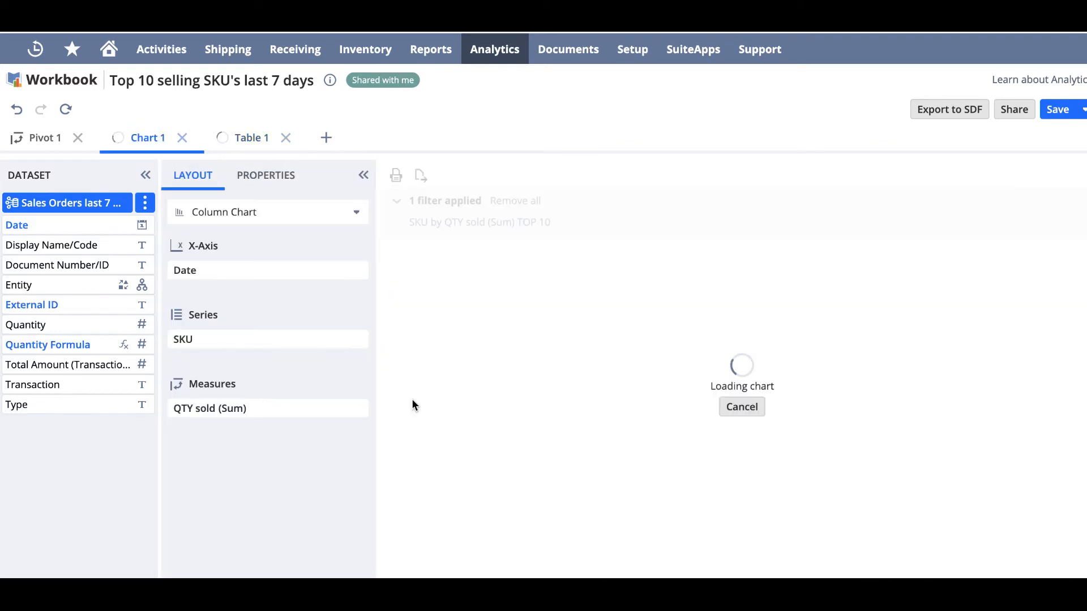
{"action": "left_click", "coordinate": [356, 212]}
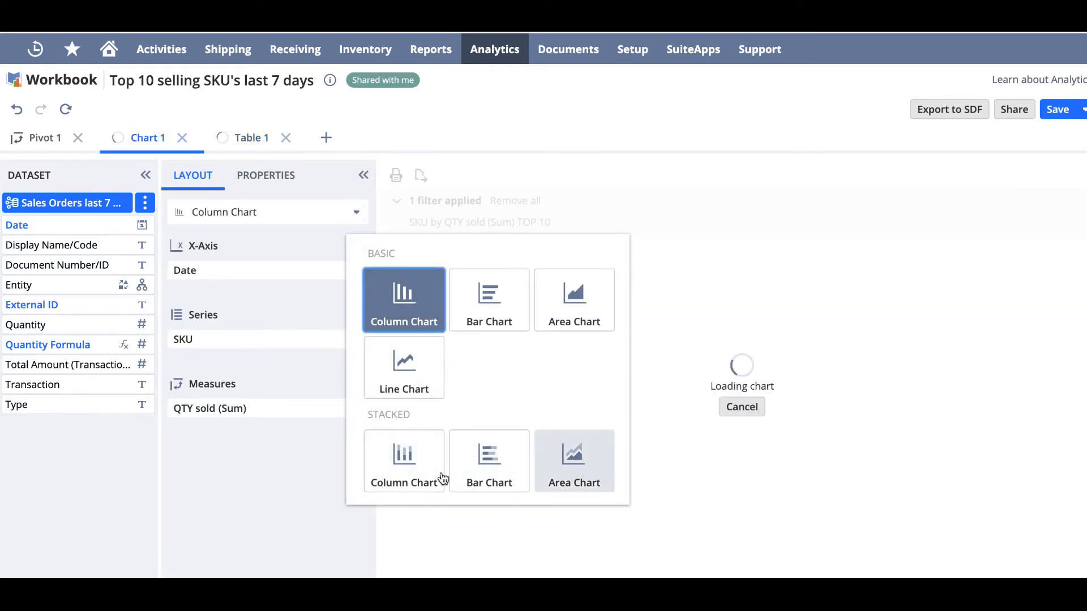
{"action": "left_click", "coordinate": [252, 486]}
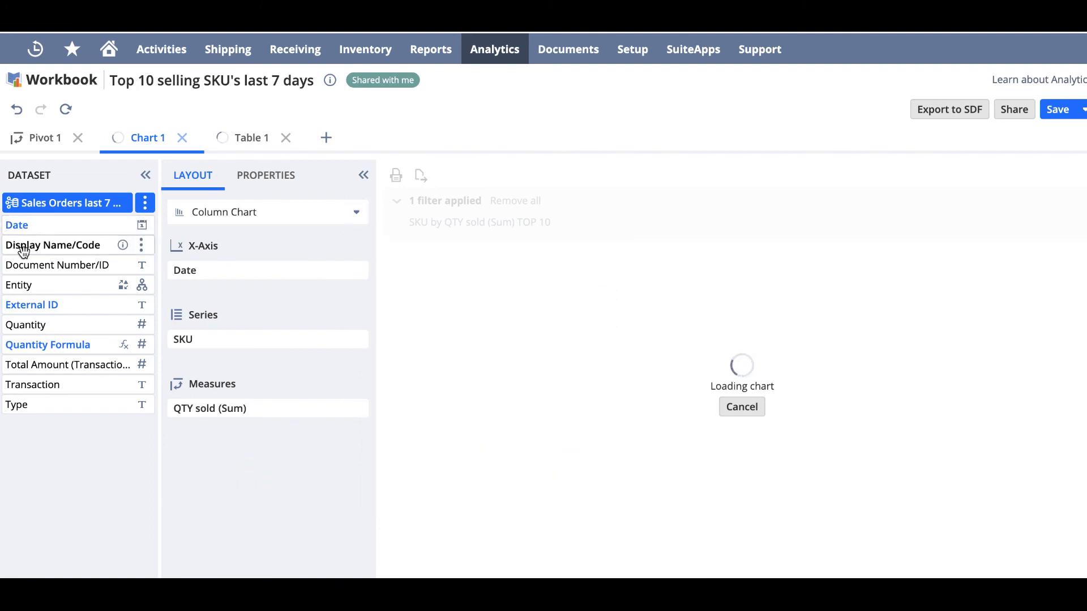
{"action": "left_click_drag", "start_coordinate": [33, 262], "coordinate": [222, 259]}
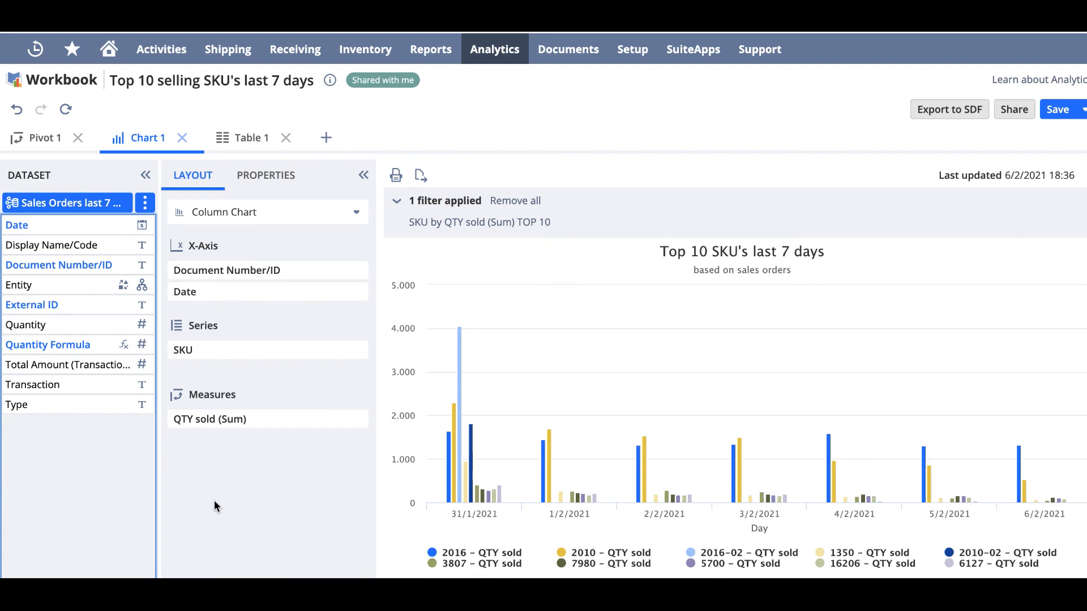
Step: Hide the 2016 and 2010 QTY sold series in the column chart
{"action": "left_click", "coordinate": [458, 555]}
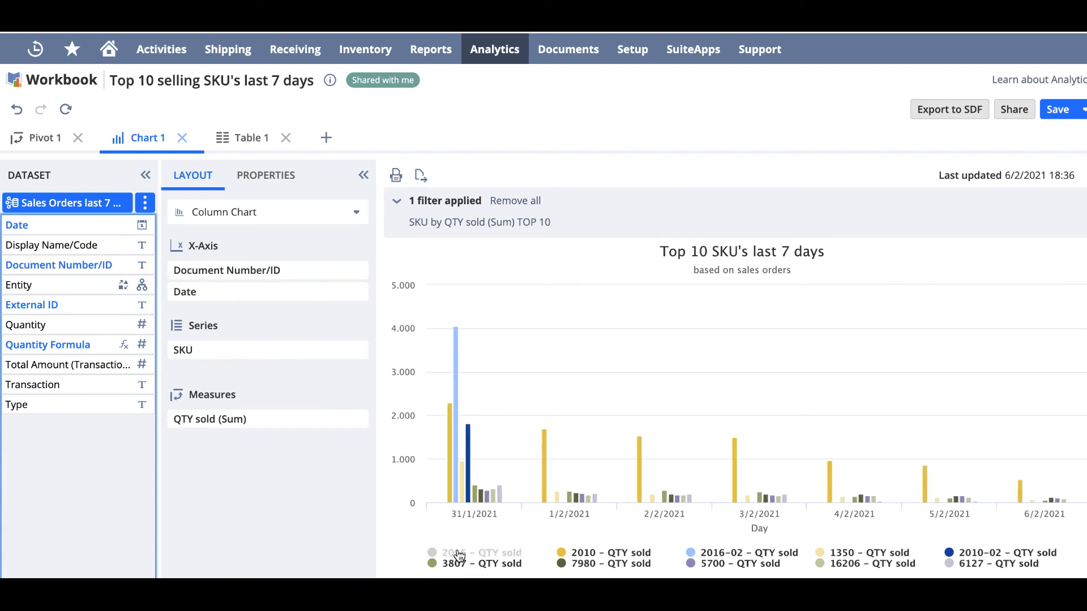
{"action": "left_click", "coordinate": [595, 555]}
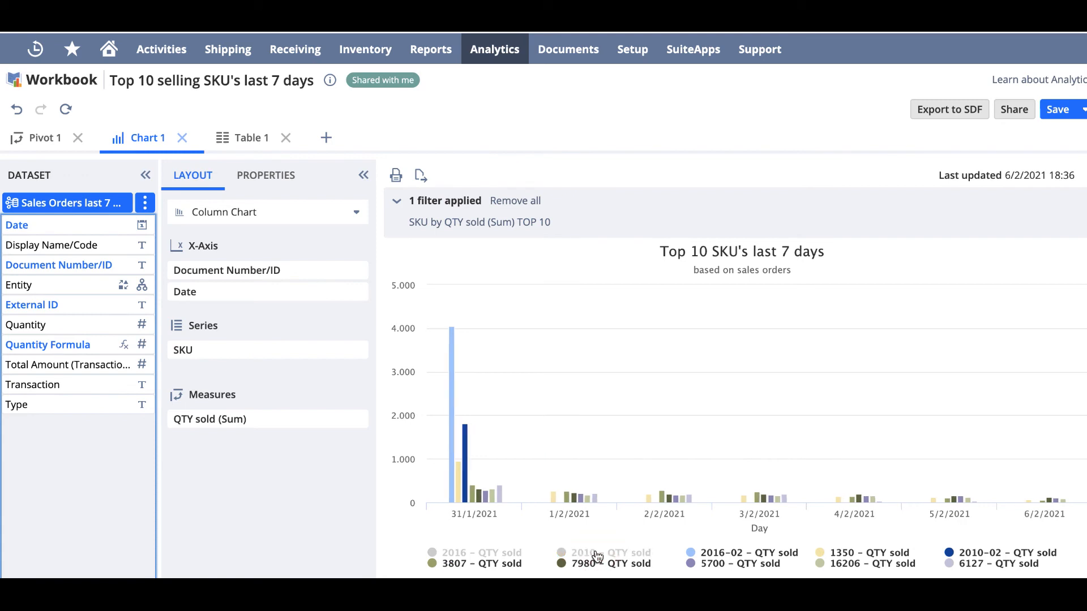
Step: Hide the 2016-02 QTY sold series, and show the 2016, 2010 and 2016-02 series in the column chart again
{"action": "left_click", "coordinate": [697, 556]}
{"action": "left_click", "coordinate": [460, 554]}
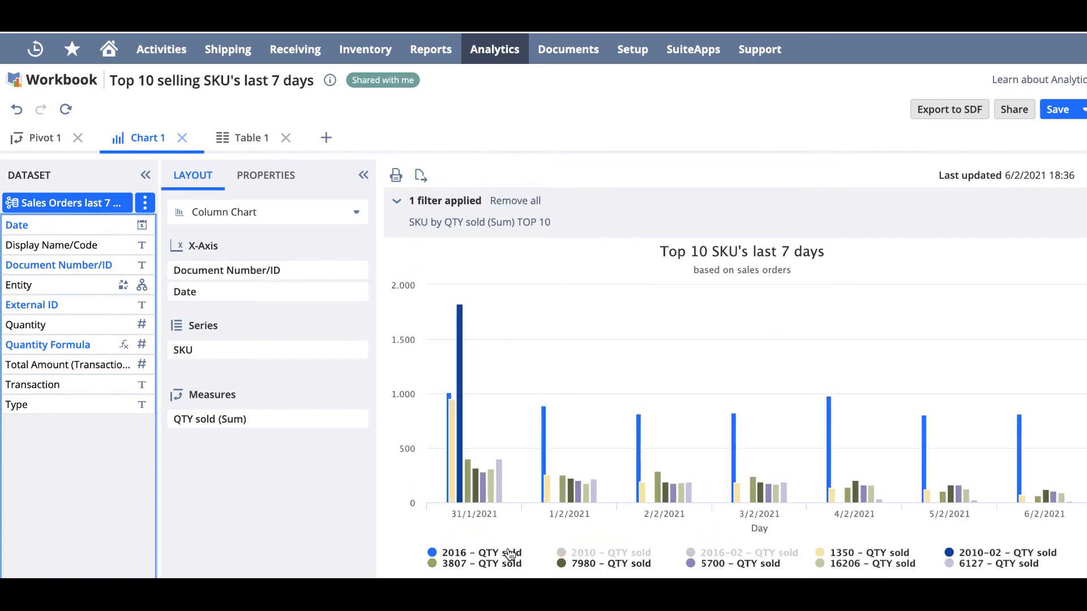
{"action": "left_click", "coordinate": [645, 554]}
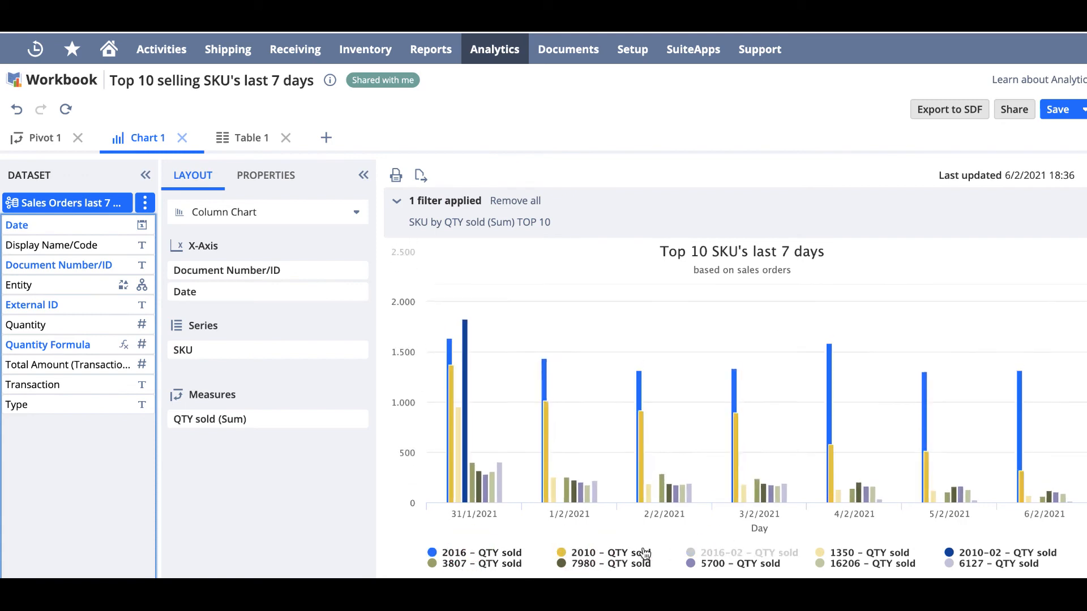
{"action": "left_click", "coordinate": [714, 555]}
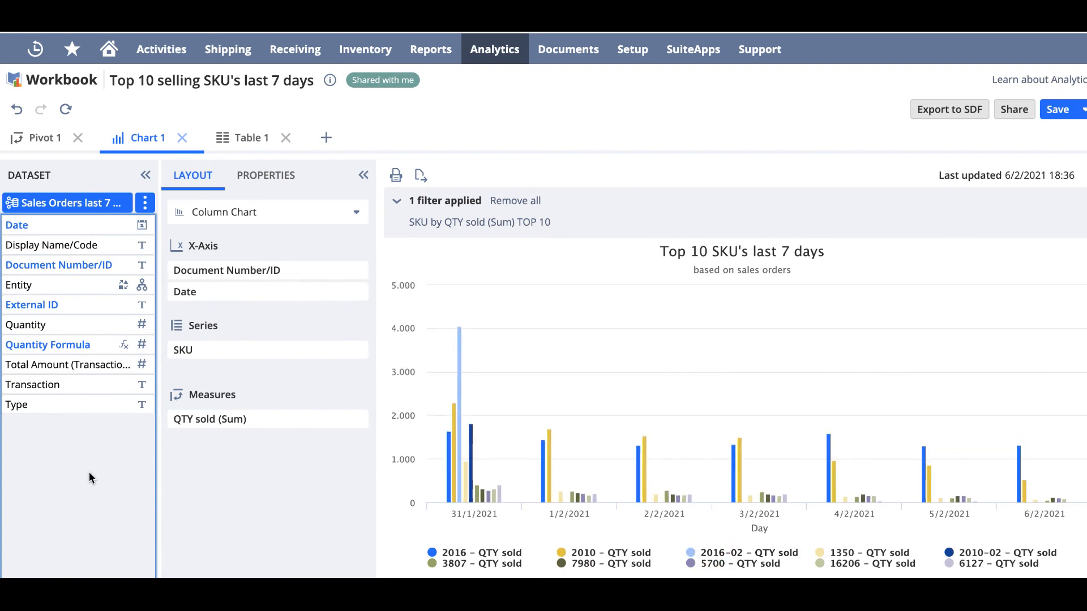
Step: Group the Date field on the chart's X-Axis by the Year date hierarchy and refresh the chart
{"action": "left_click", "coordinate": [358, 292]}
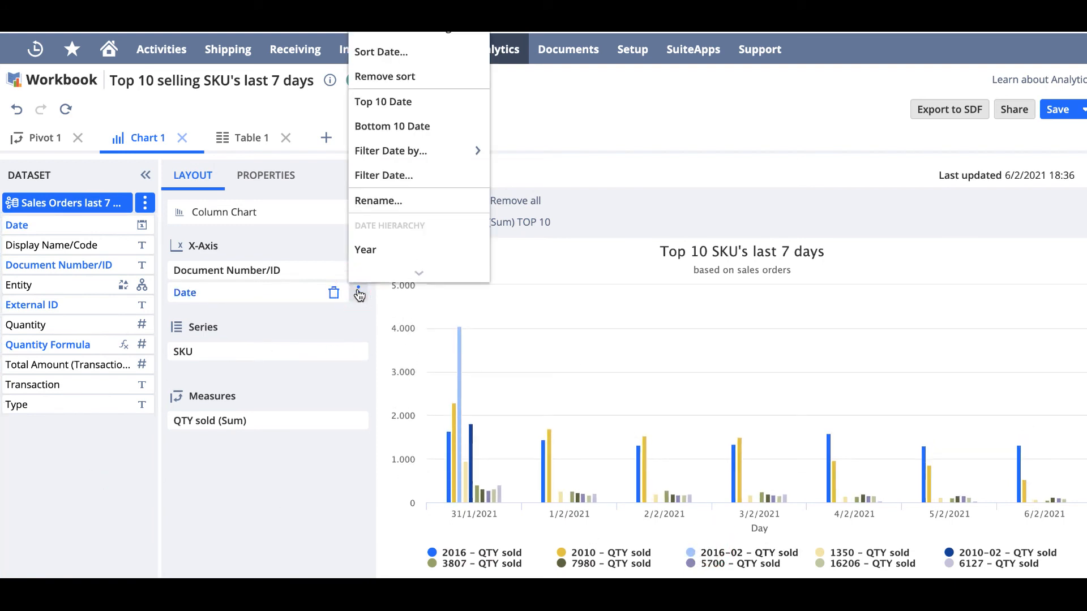
{"action": "mouse_move", "coordinate": [393, 152]}
{"action": "scroll", "coordinate": [413, 270], "scroll_direction": "down", "scroll_amount": 3}
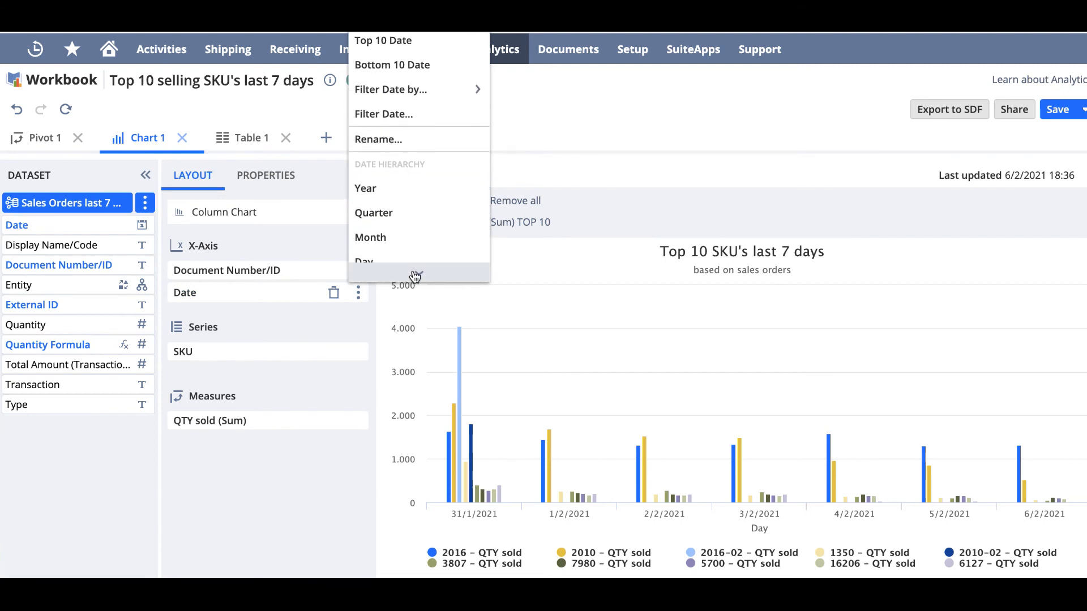
{"action": "left_click", "coordinate": [400, 173]}
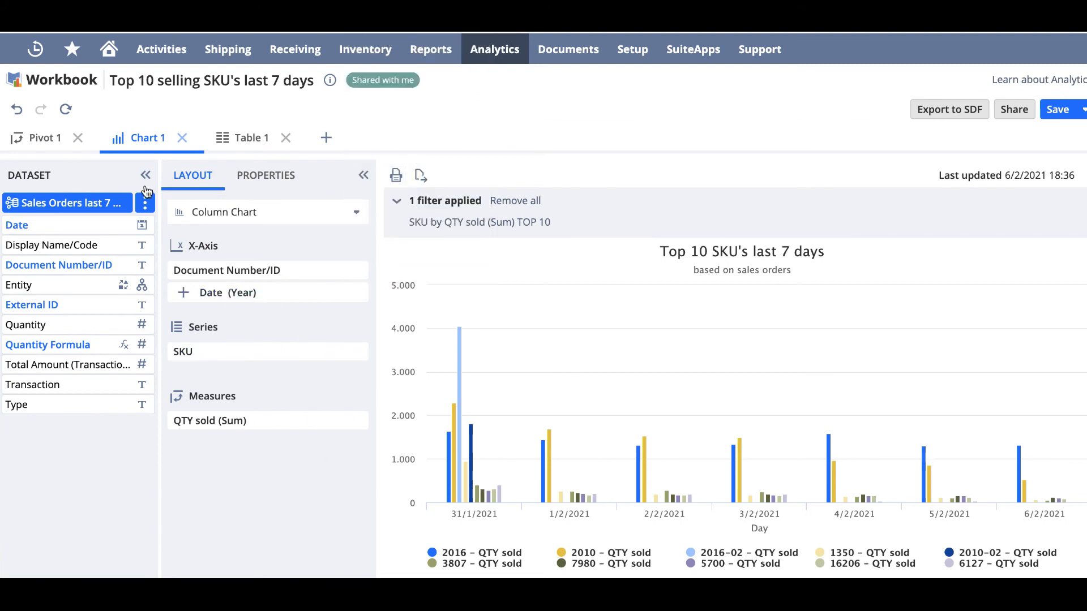
{"action": "left_click", "coordinate": [66, 109]}
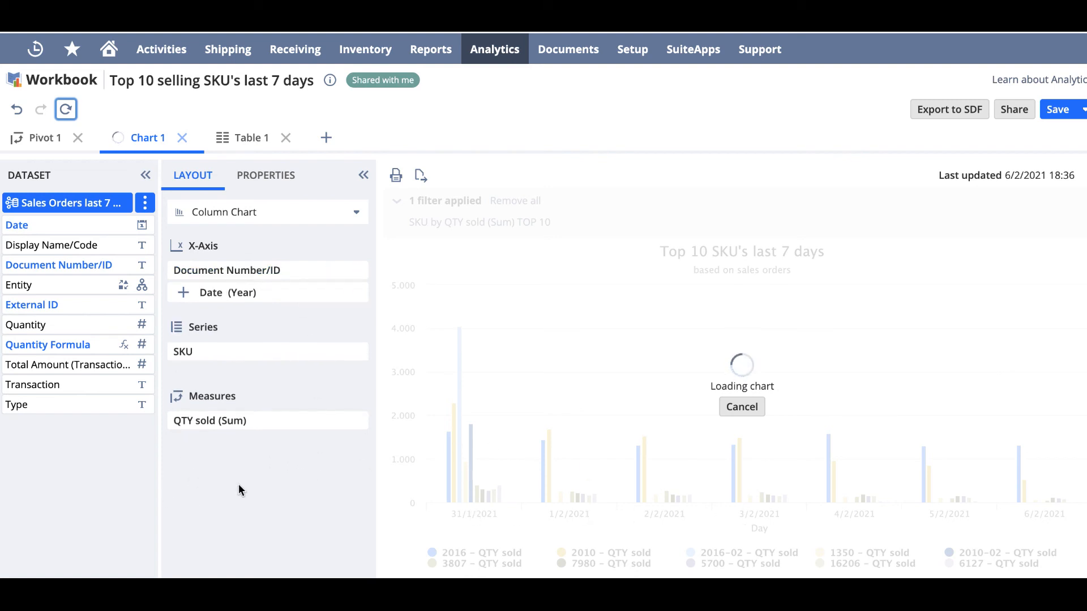
Step: Rename the chart's QTY sold (Sum) measure with the custom name Quantity
{"action": "left_click", "coordinate": [358, 422]}
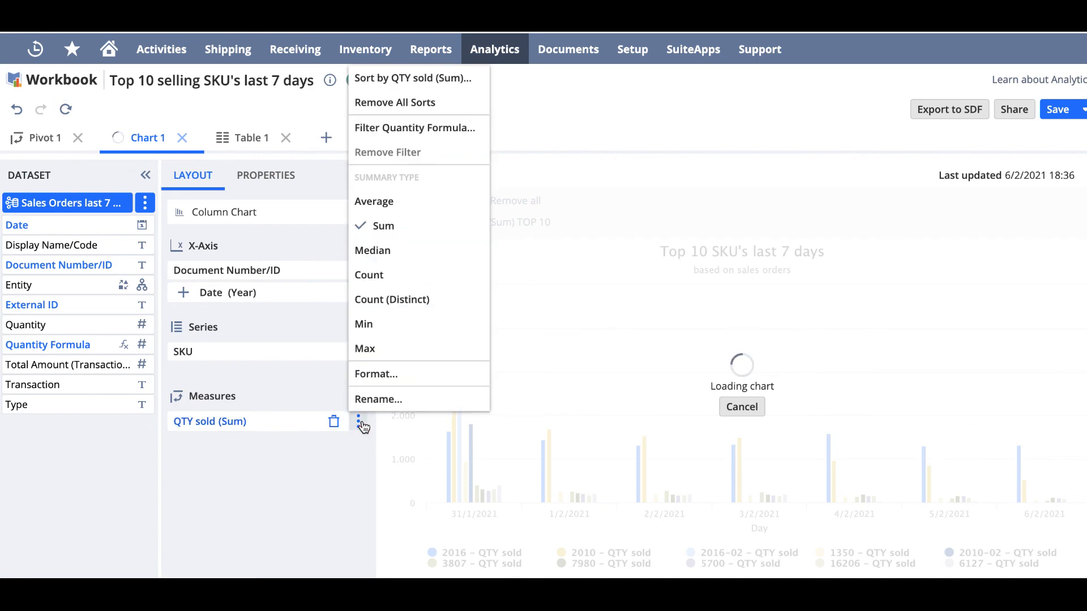
{"action": "left_click", "coordinate": [367, 403]}
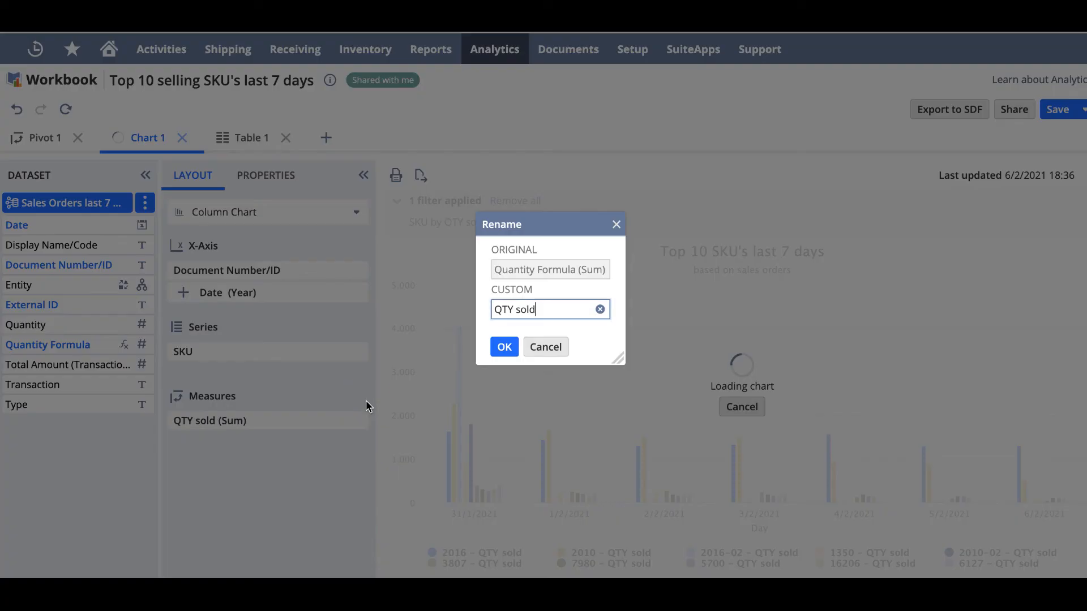
{"action": "double_click", "coordinate": [547, 311]}
{"action": "left_click", "coordinate": [547, 311]}
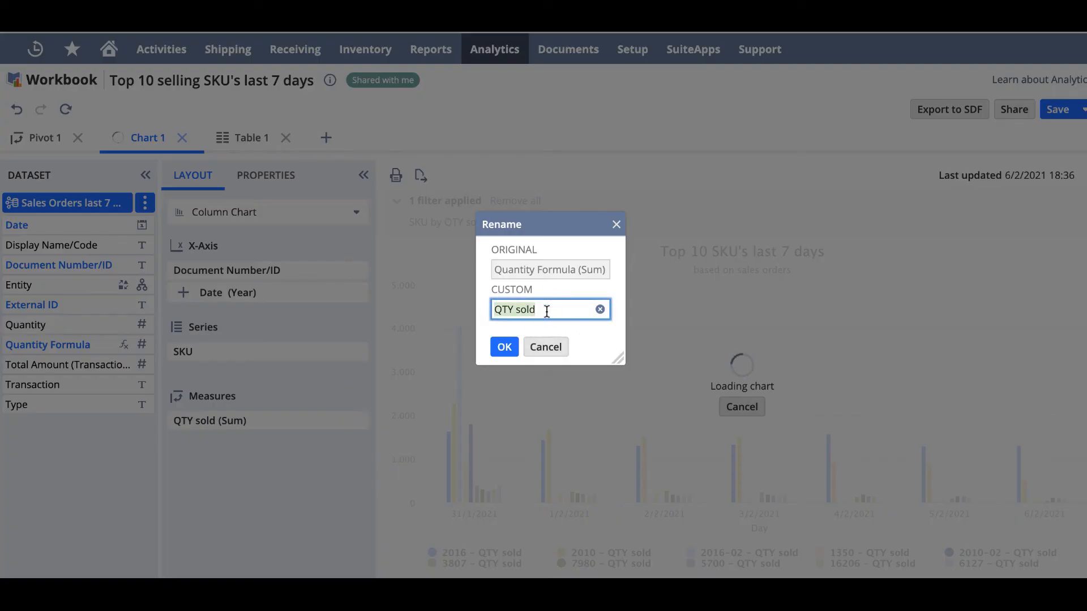
{"action": "type", "text": "Q"}
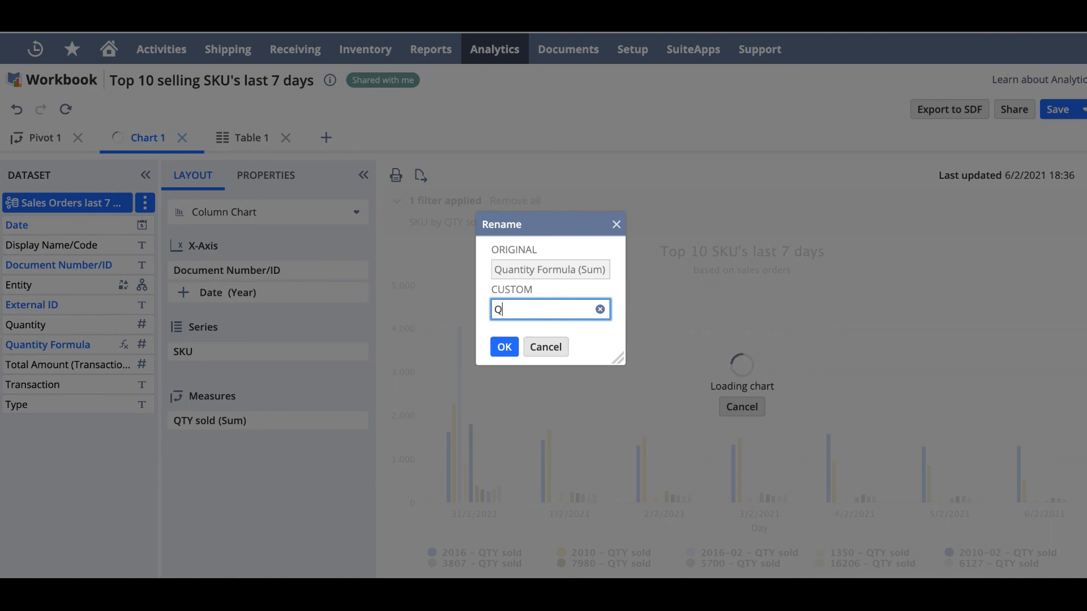
{"action": "type", "text": "uantio"}
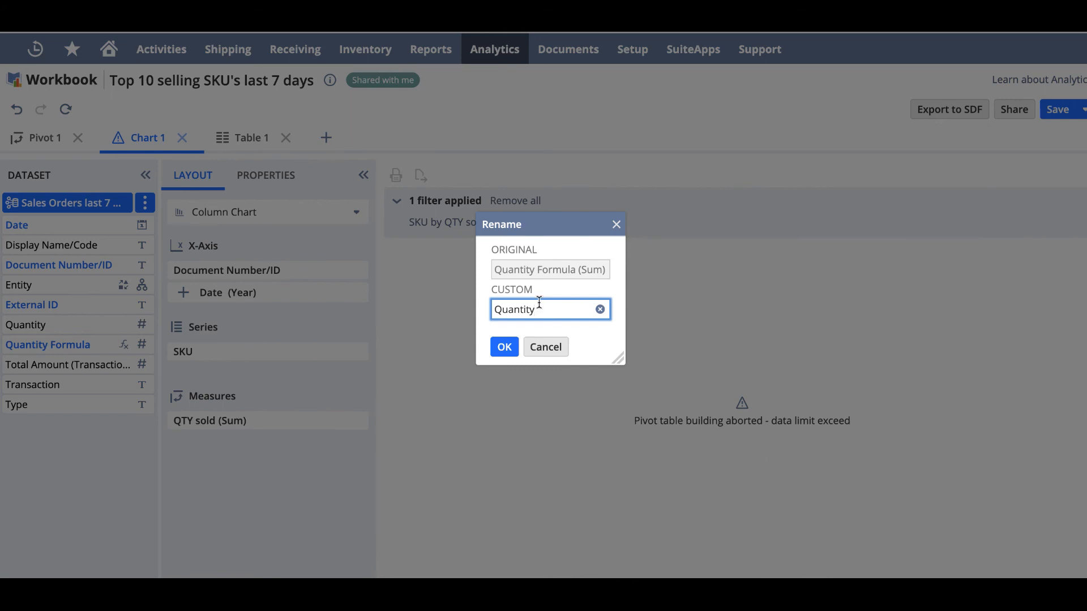
{"action": "left_click", "coordinate": [504, 347]}
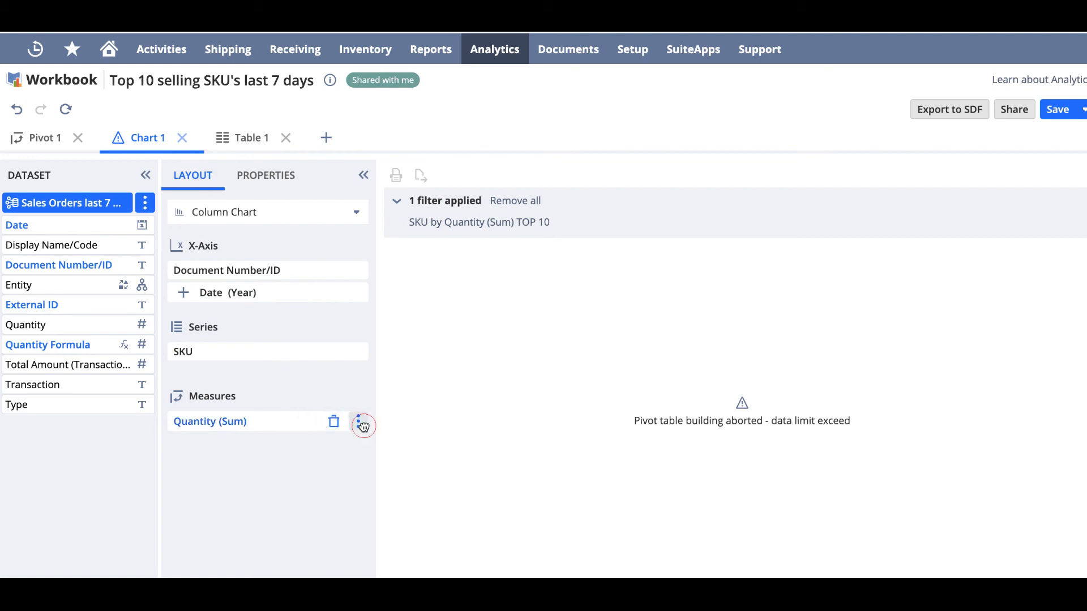
Step: Try a custom Decimal format with 4 decimal places on the Quantity (Sum) measure and cancel it
{"action": "left_click", "coordinate": [359, 422]}
{"action": "left_click", "coordinate": [367, 375]}
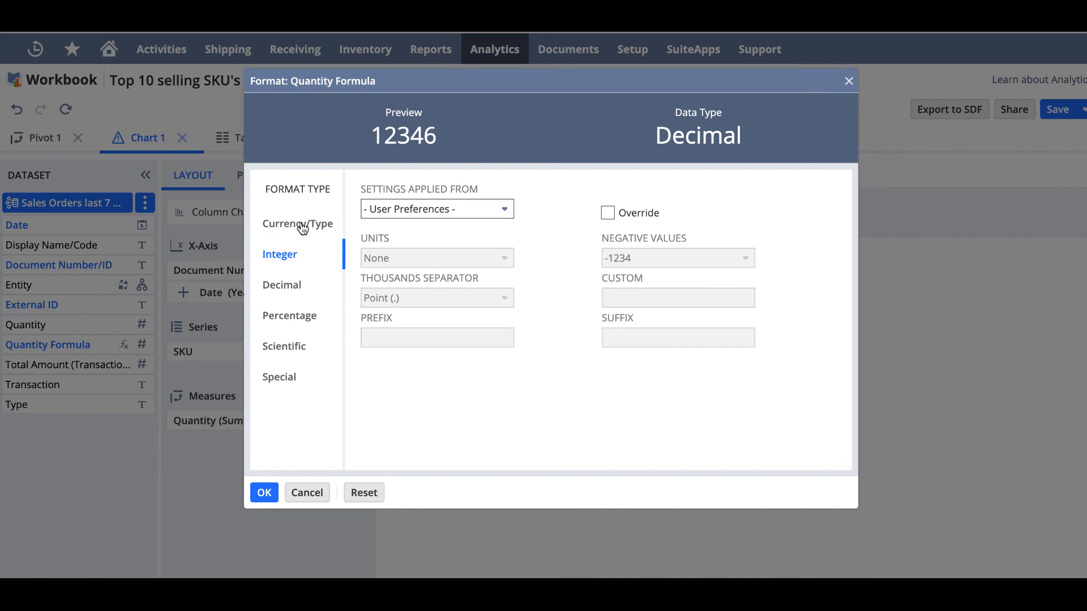
{"action": "left_click", "coordinate": [273, 287]}
{"action": "left_click", "coordinate": [608, 213]}
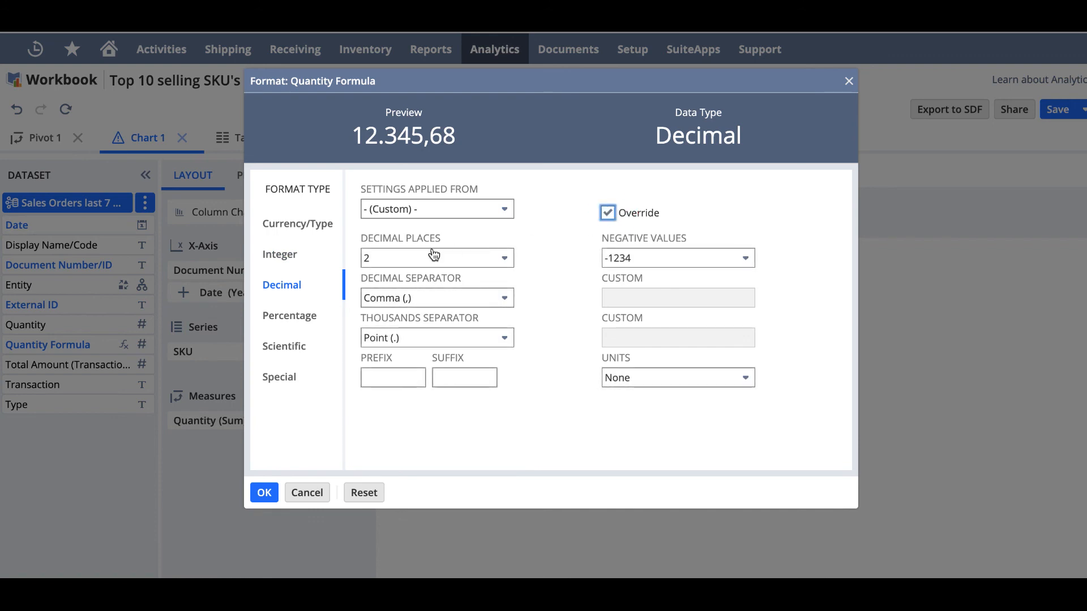
{"action": "left_click", "coordinate": [432, 257]}
{"action": "left_click", "coordinate": [407, 412]}
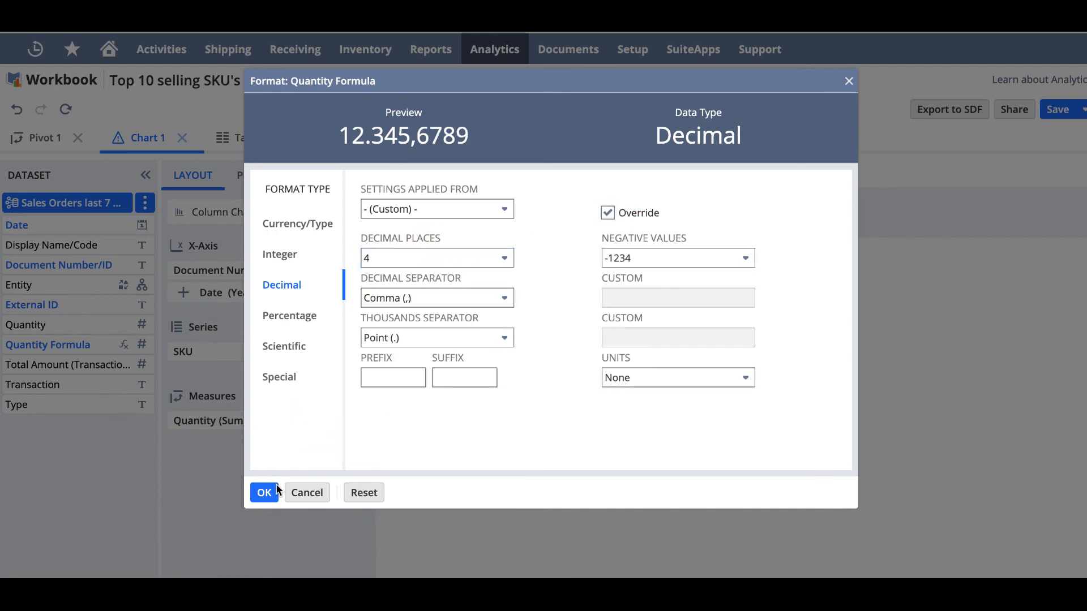
{"action": "left_click", "coordinate": [299, 493]}
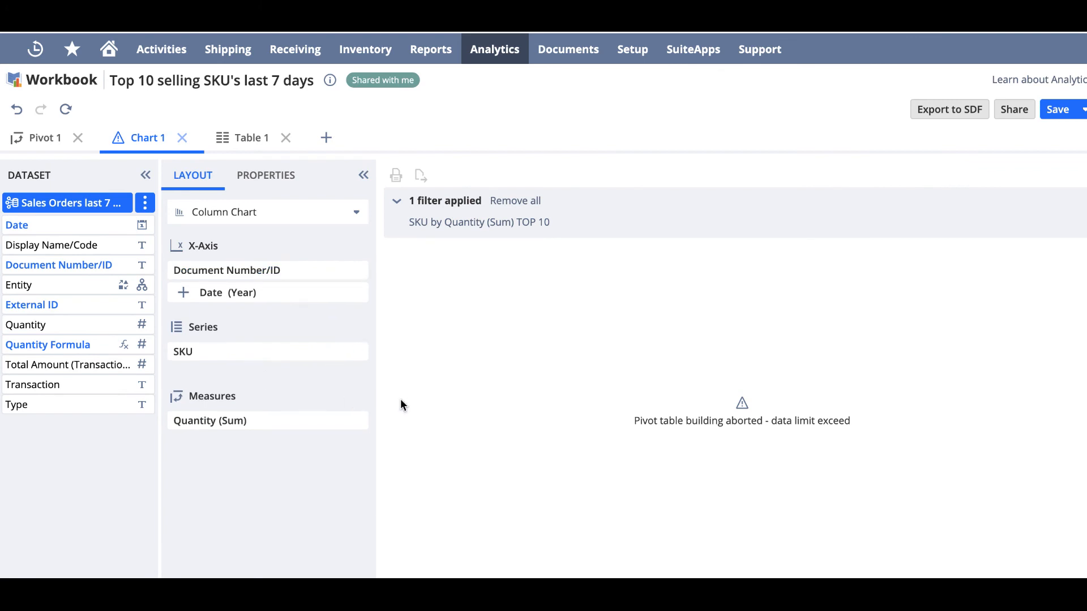
Step: Examine the workbook's sharing options and the recipient types available, without sharing it
{"action": "left_click", "coordinate": [1014, 110]}
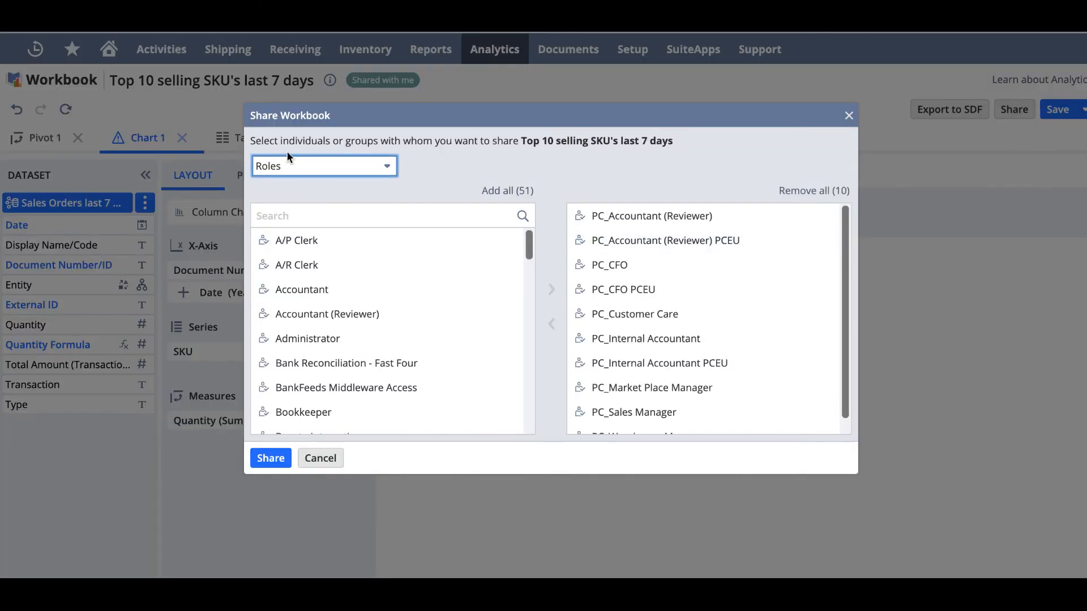
{"action": "left_click", "coordinate": [287, 166]}
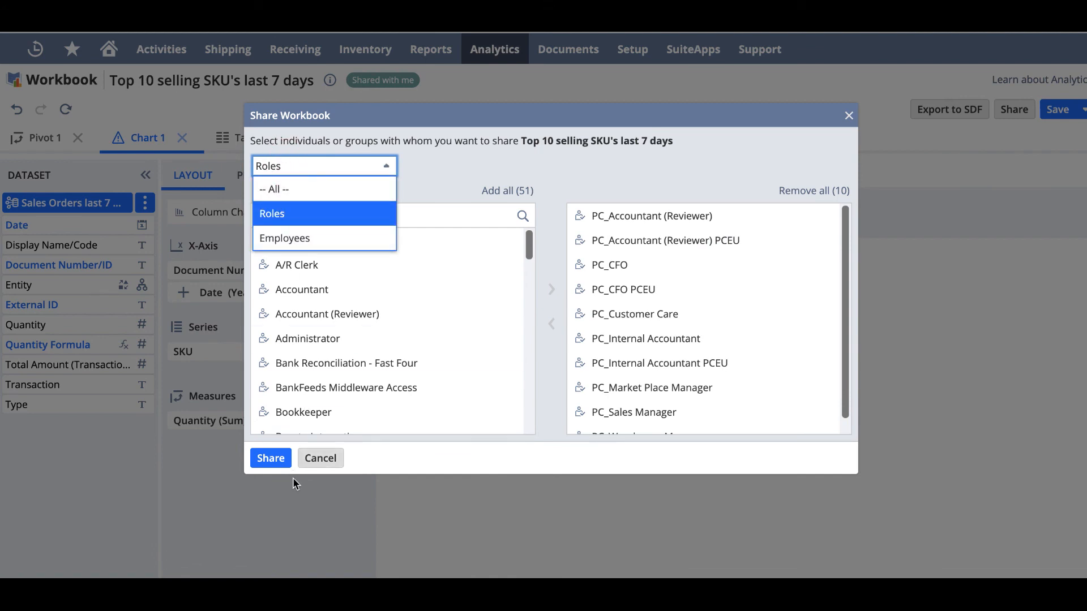
{"action": "left_click", "coordinate": [323, 459]}
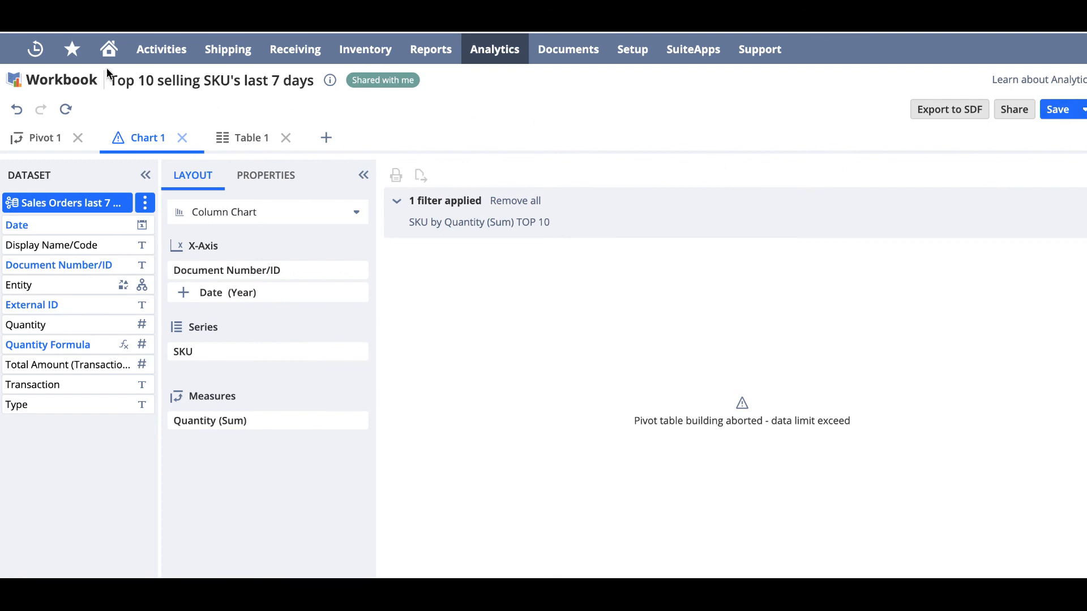
Step: Leave the workbook for the home dashboard without saving and add an Analytics portlet to the dashboard
{"action": "left_click", "coordinate": [109, 50]}
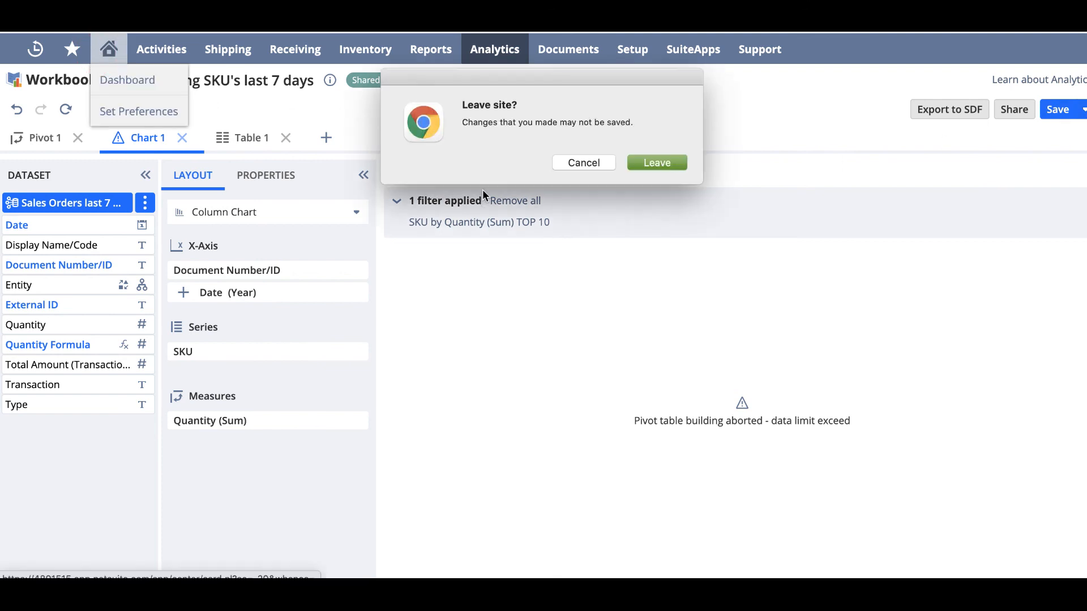
{"action": "left_click", "coordinate": [657, 162]}
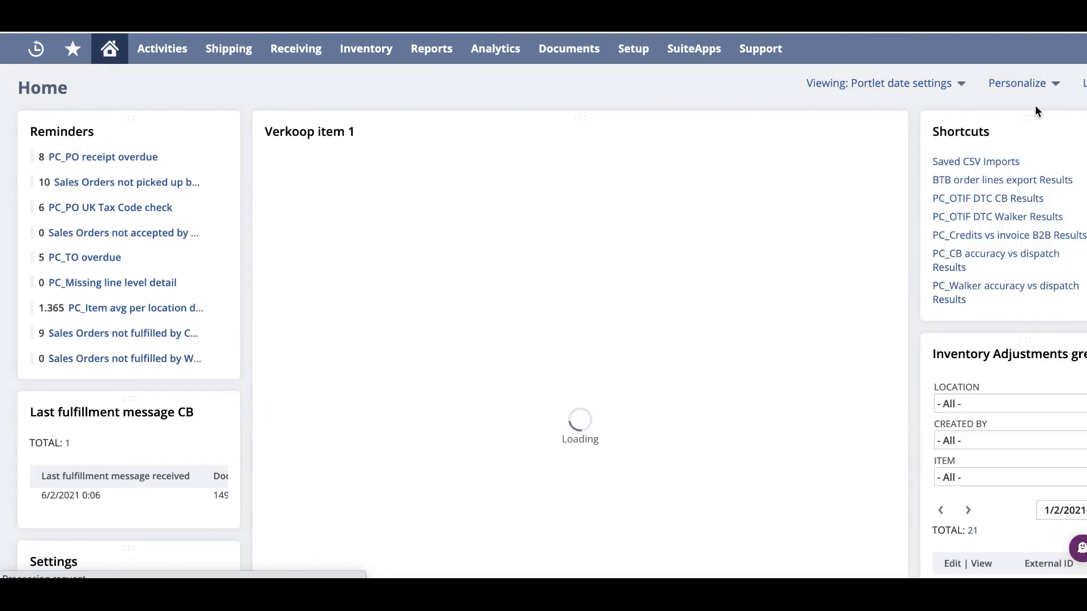
{"action": "left_click", "coordinate": [1012, 86]}
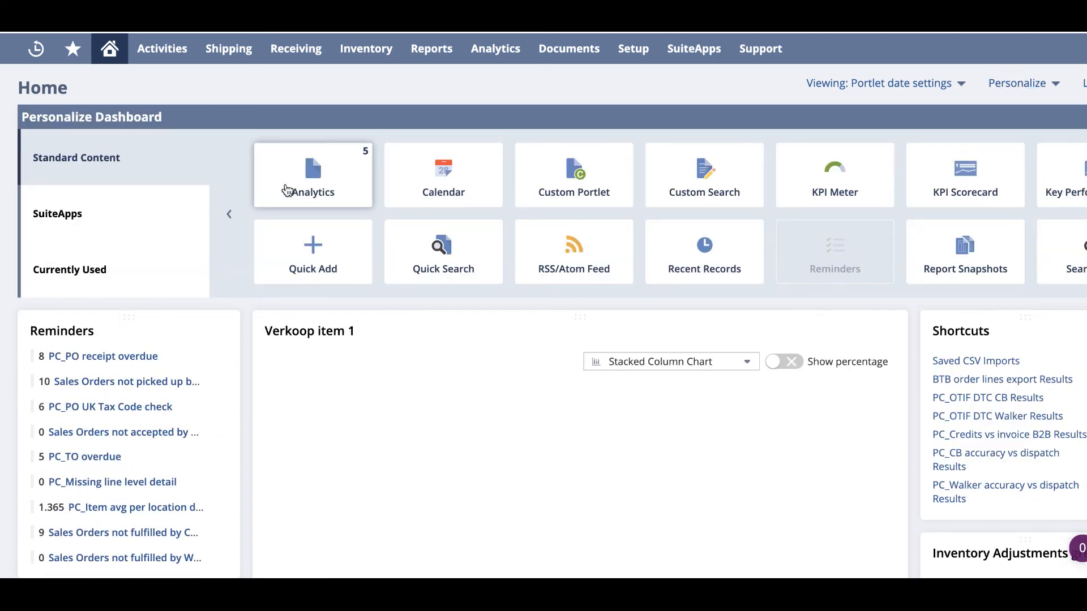
{"action": "left_click", "coordinate": [283, 190]}
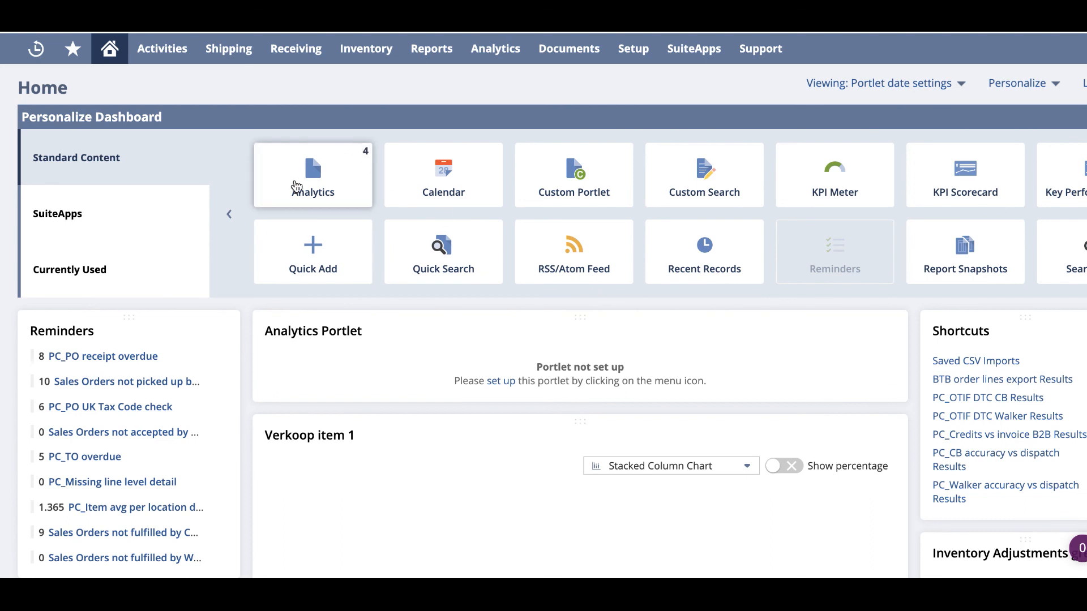
Step: Set up the new Analytics portlet with chart 2010 from Demand review 2010-2016, Medium height and the custom name "chart 1"
{"action": "left_click", "coordinate": [887, 333]}
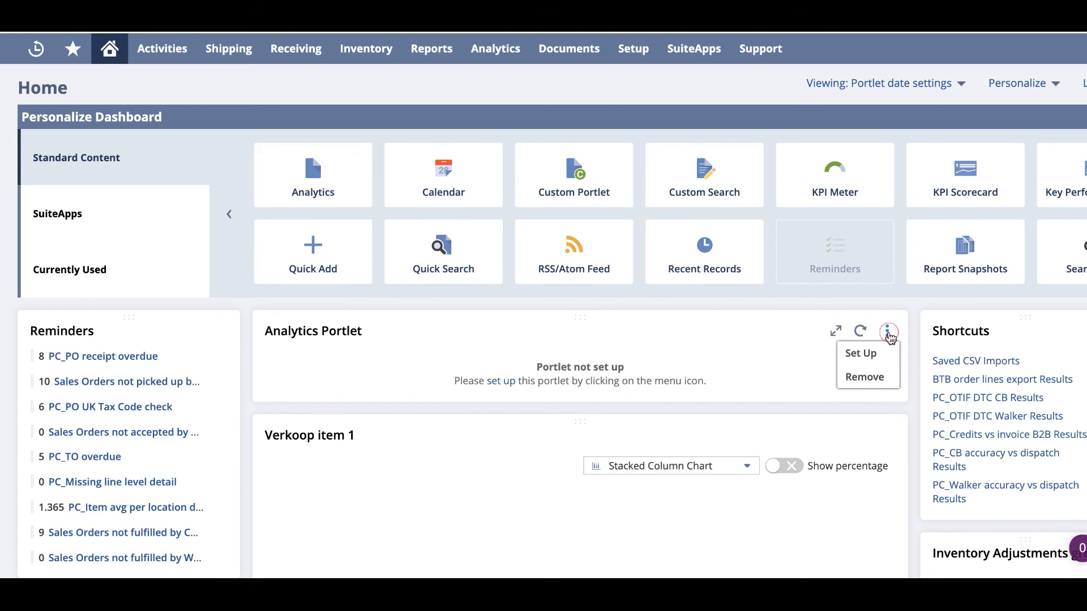
{"action": "left_click", "coordinate": [864, 353]}
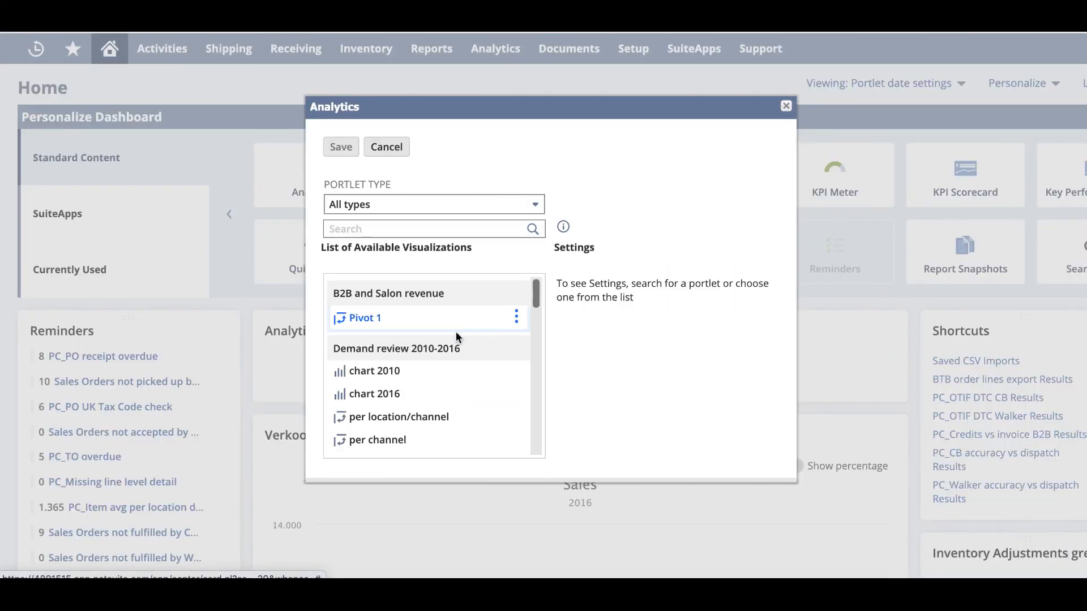
{"action": "scroll", "coordinate": [439, 419], "scroll_direction": "down", "scroll_amount": 1}
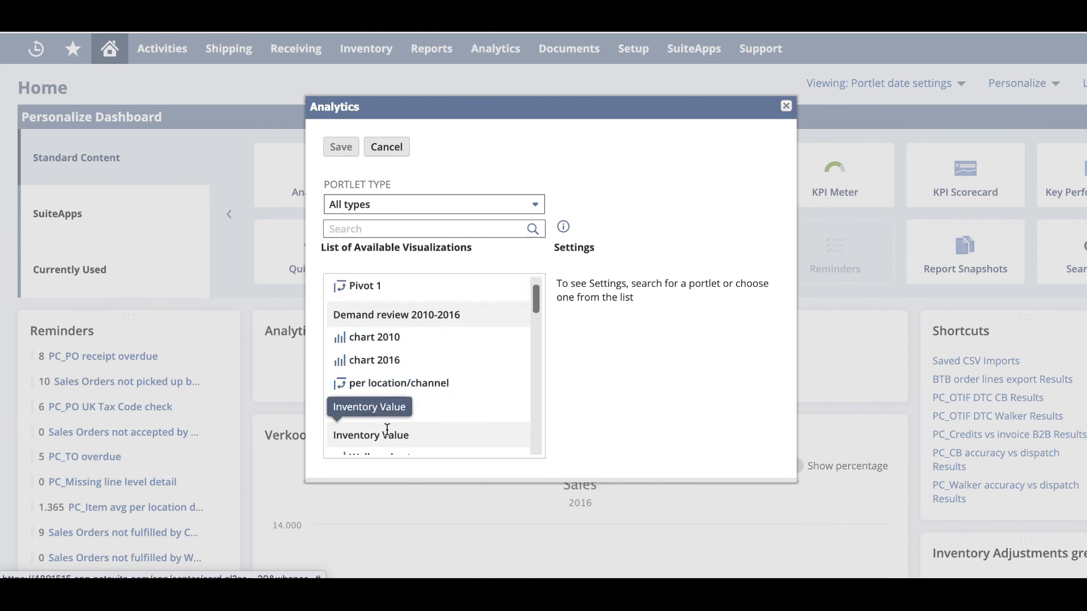
{"action": "left_click", "coordinate": [372, 342]}
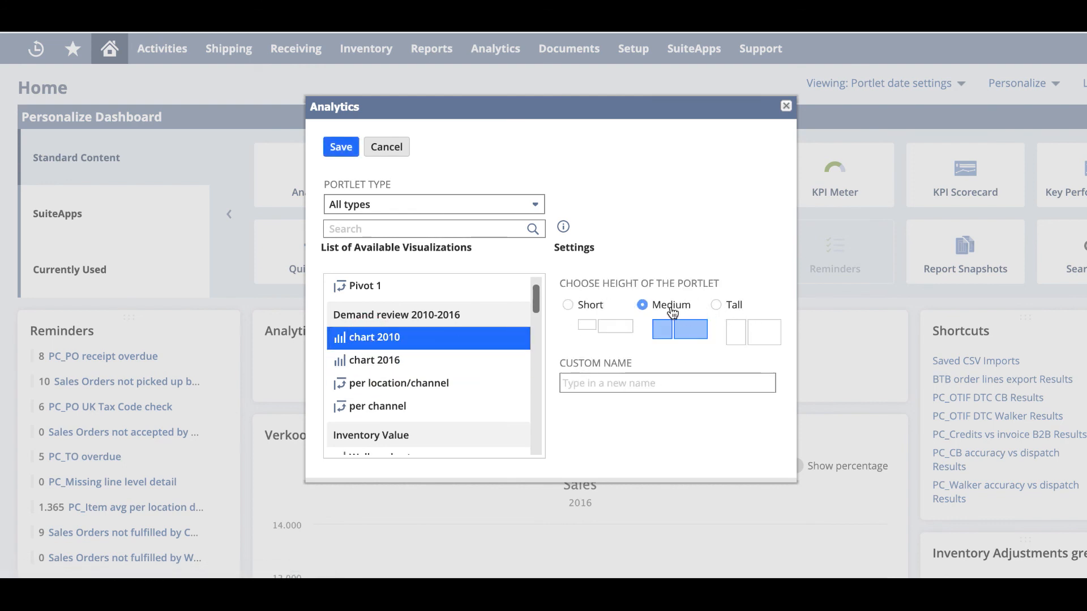
{"action": "left_click", "coordinate": [601, 386]}
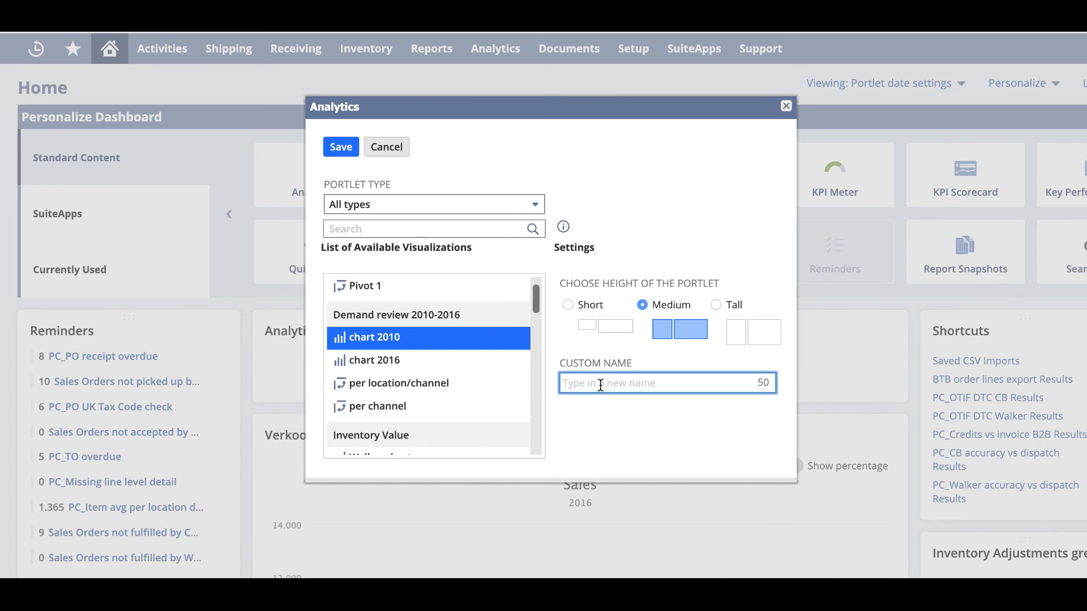
{"action": "type", "text": "chart 1"}
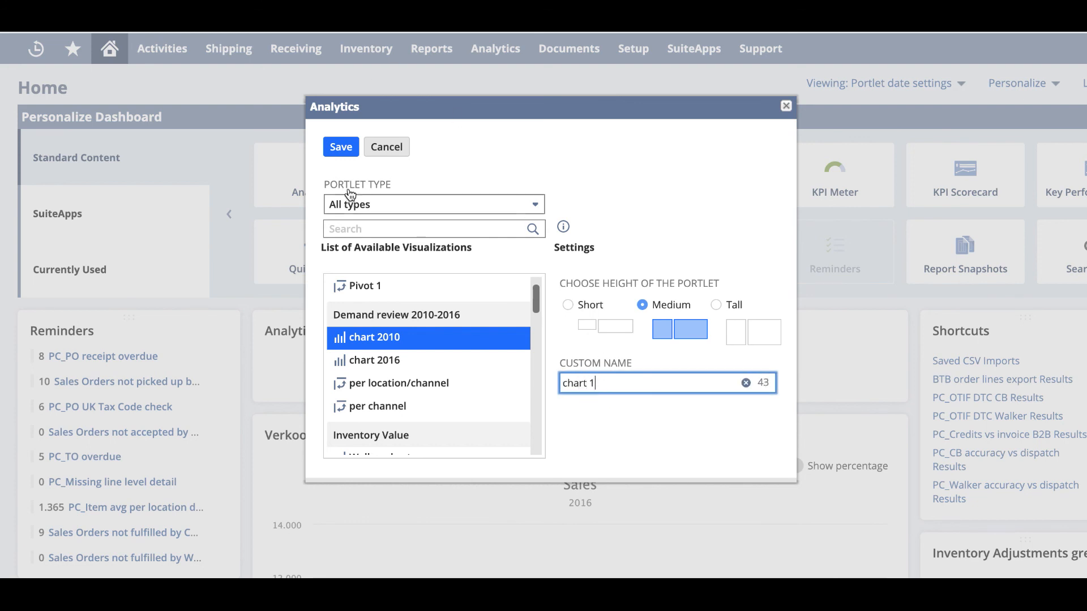
{"action": "left_click", "coordinate": [344, 147]}
Step: Look over the chart 1 portlet on the dashboard and open the Analytics page
{"action": "scroll", "coordinate": [638, 447], "scroll_direction": "down", "scroll_amount": 2}
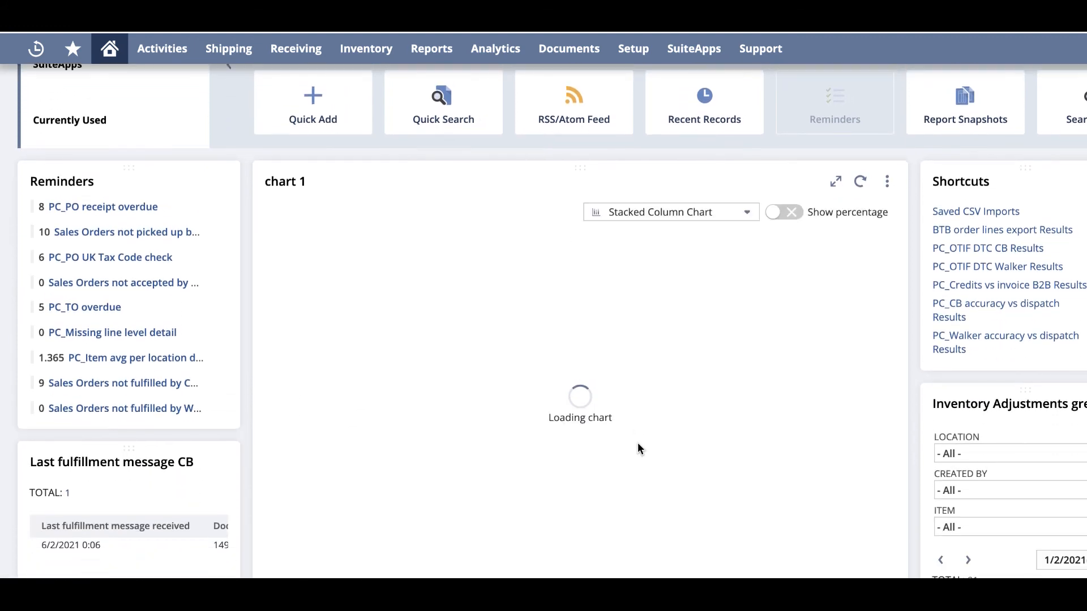
{"action": "scroll", "coordinate": [638, 447], "scroll_direction": "down", "scroll_amount": 1}
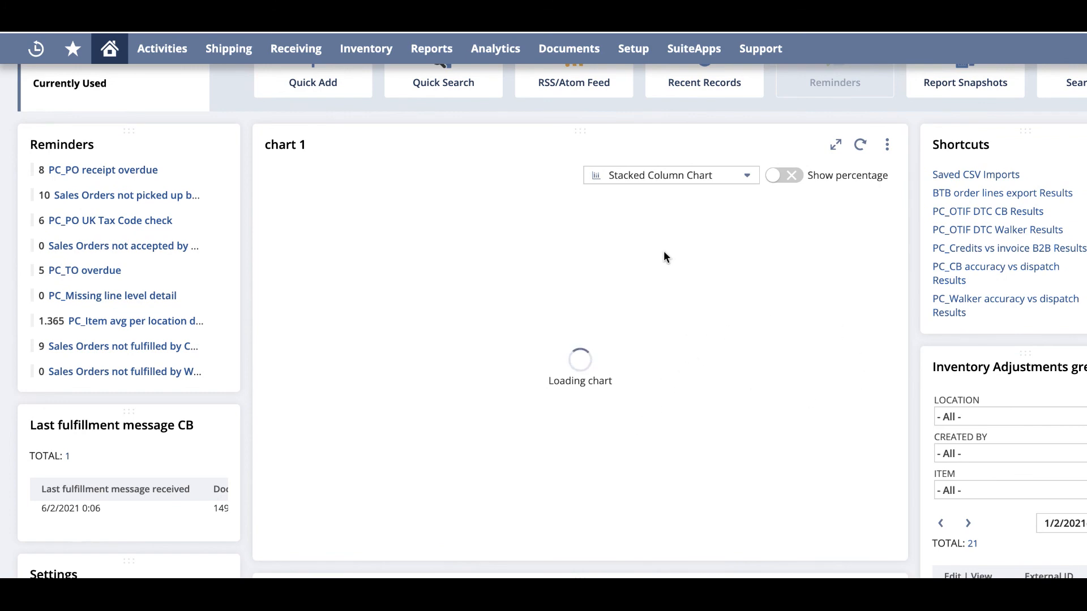
{"action": "scroll", "coordinate": [665, 255], "scroll_direction": "up", "scroll_amount": 3}
{"action": "scroll", "coordinate": [666, 257], "scroll_direction": "down", "scroll_amount": 1}
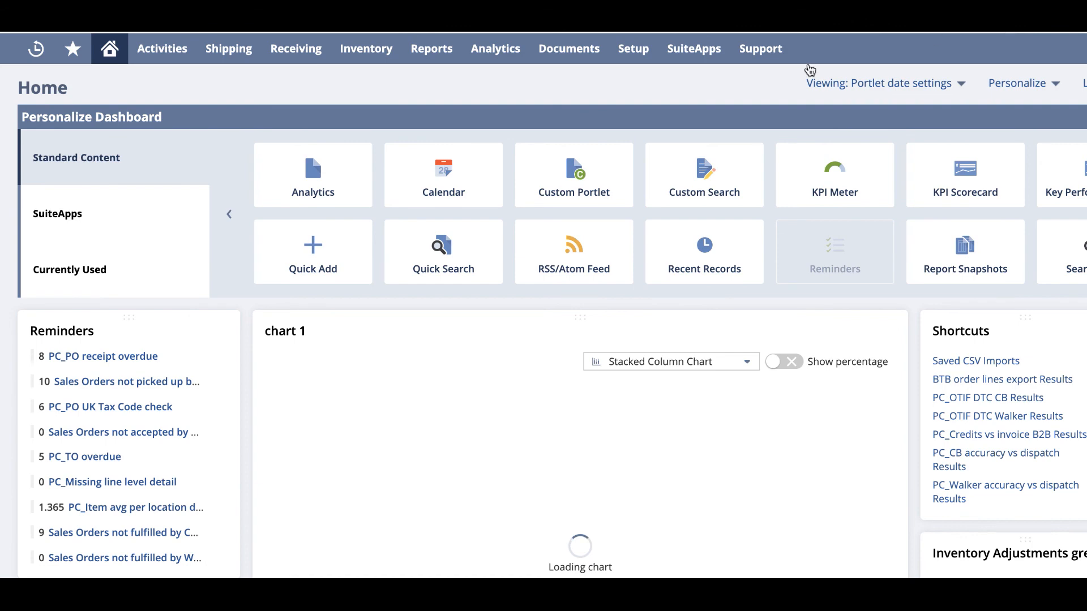
{"action": "left_click", "coordinate": [486, 60]}
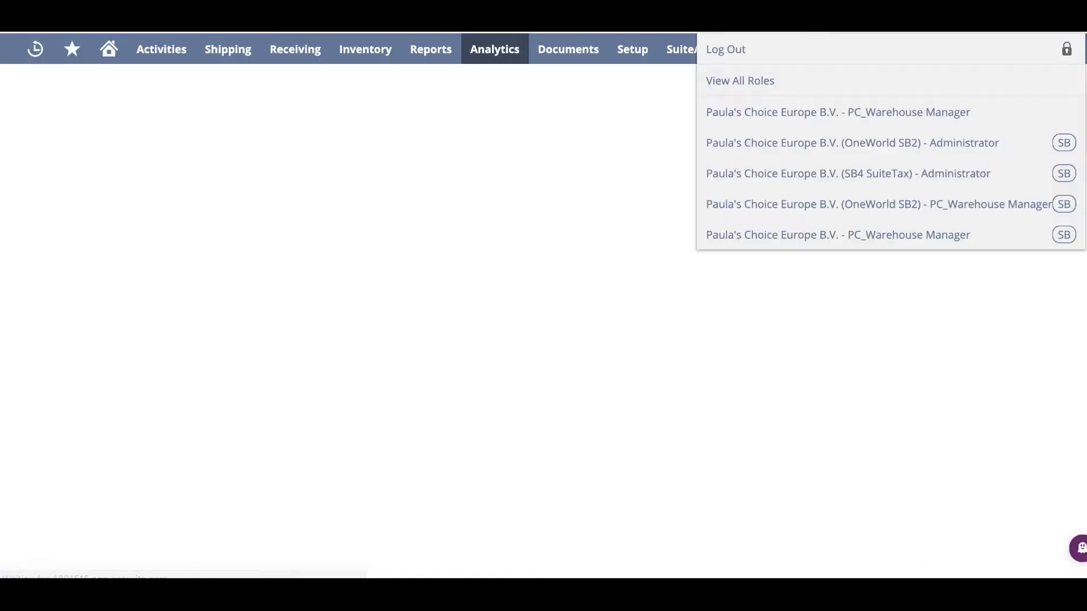